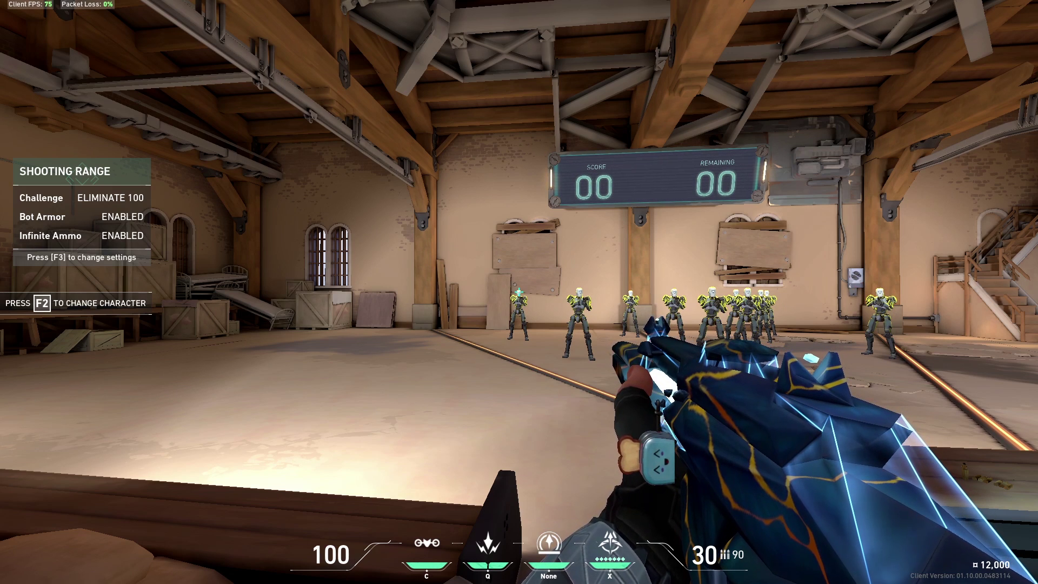
# - Walk forward and back in the Shooting Range to line up on the first bot
pyautogui.press('w')
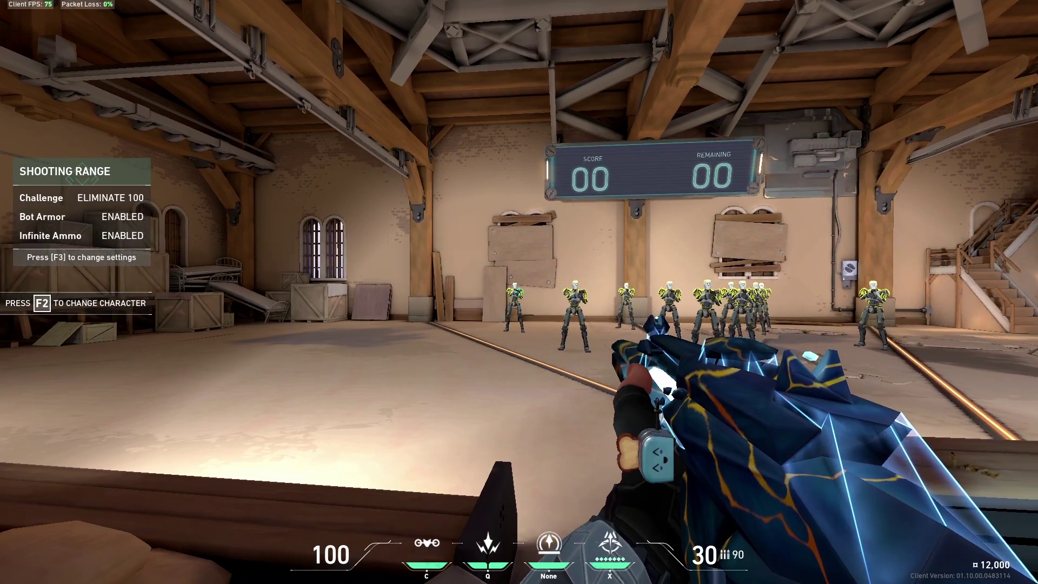
pyautogui.press('s')
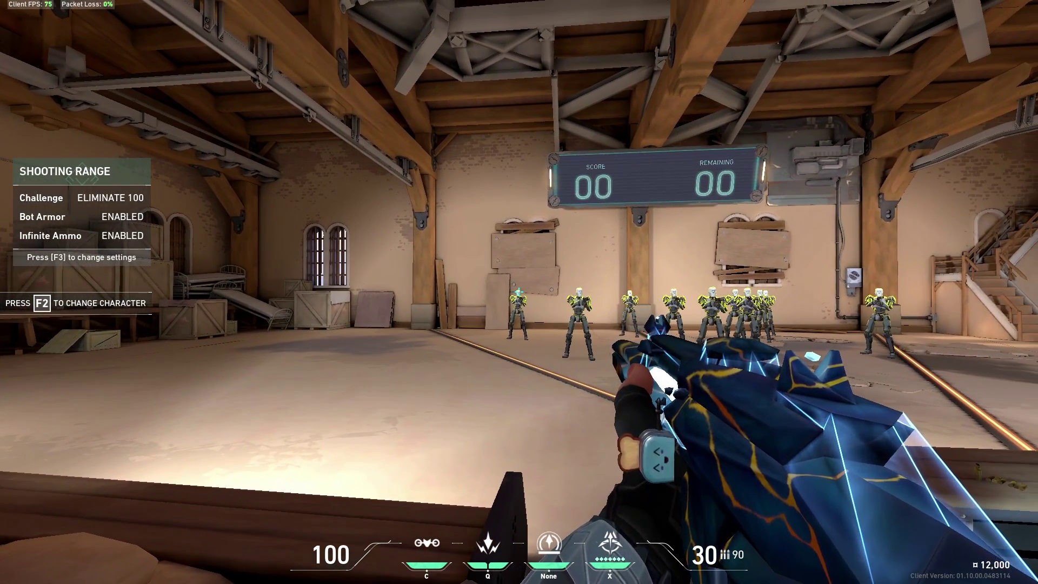
pyautogui.press('w')
pyautogui.press('s')
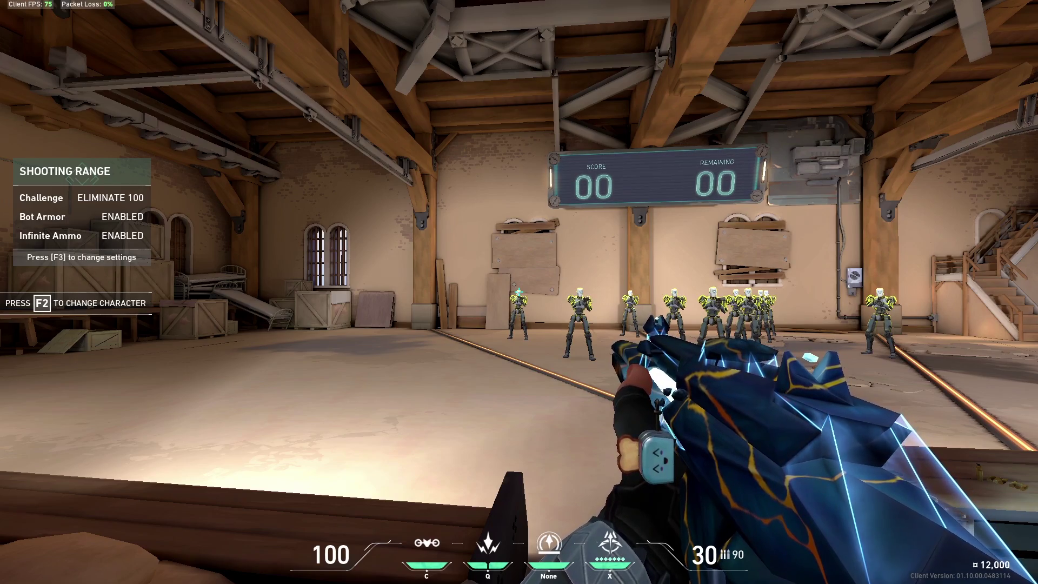
# - Switch to the knife, walk toward the bots and archways, then bring up the in-game settings
pyautogui.press('3')
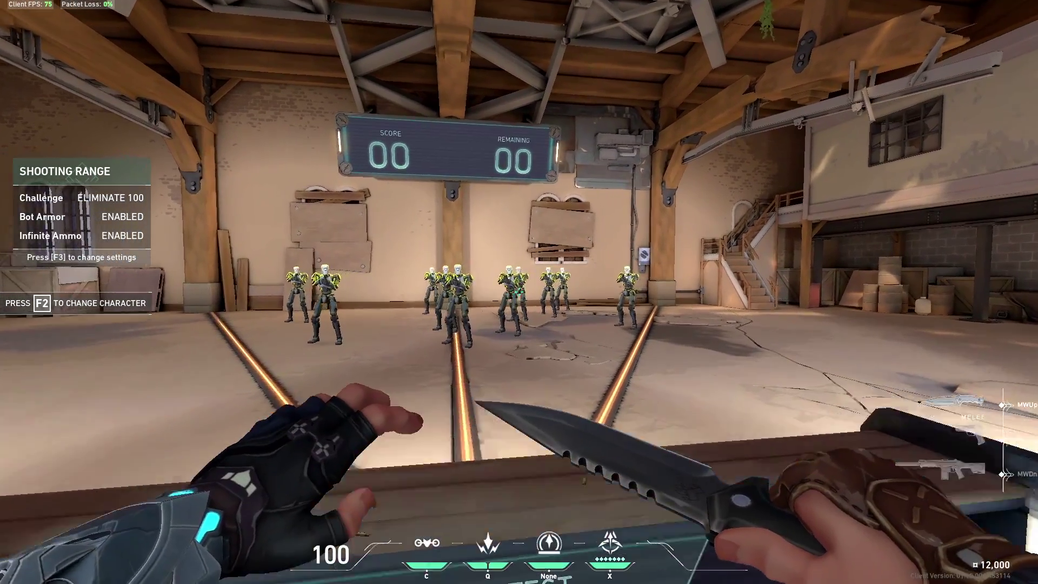
pyautogui.press('w')
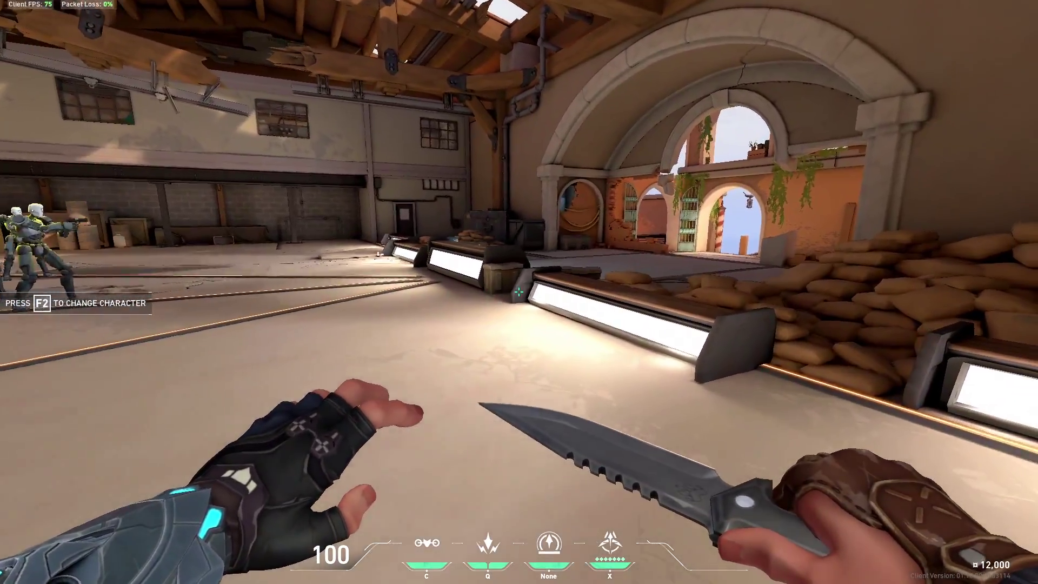
pyautogui.press('w')
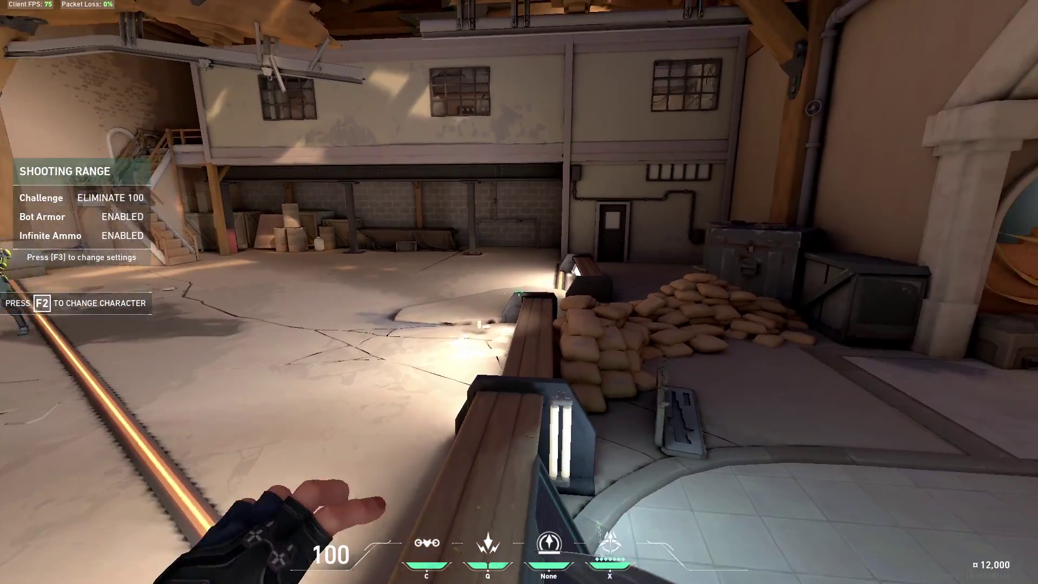
pyautogui.press('3')
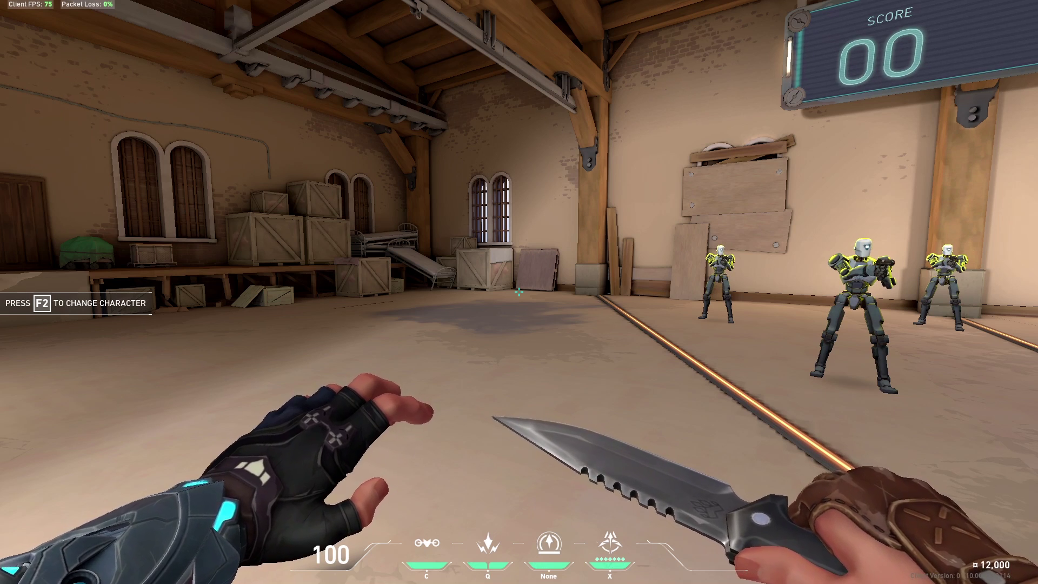
pyautogui.press('Escape')
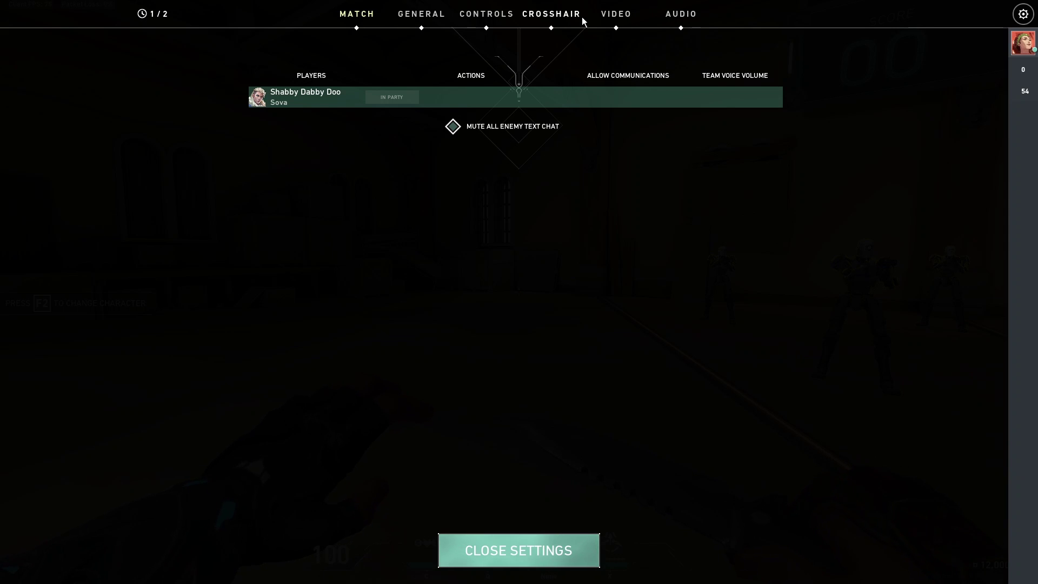
# - Review the Client FPS and Packet Loss options under Video > Stats, then close settings
pyautogui.click(617, 15)
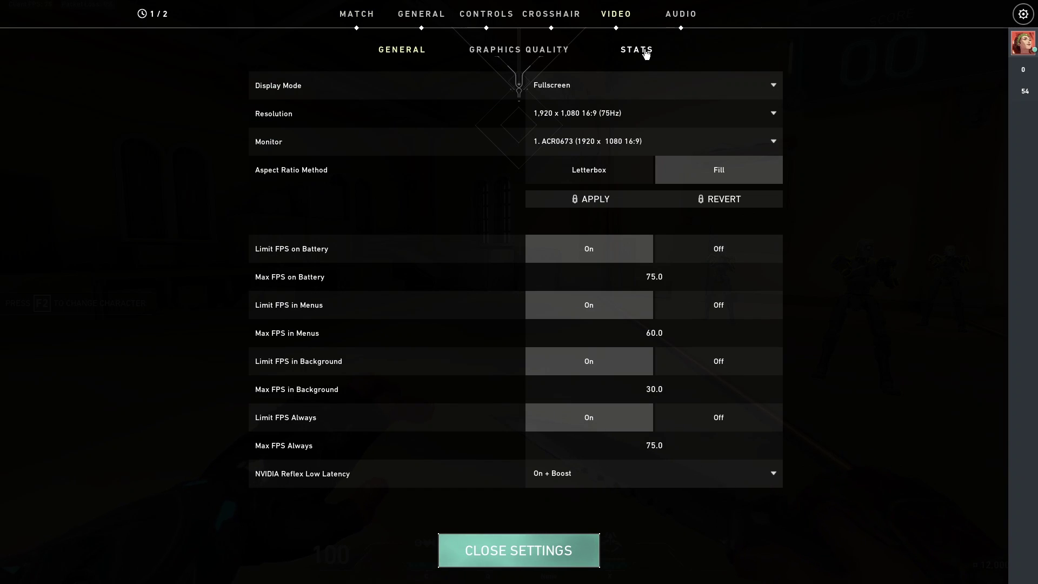
pyautogui.click(642, 56)
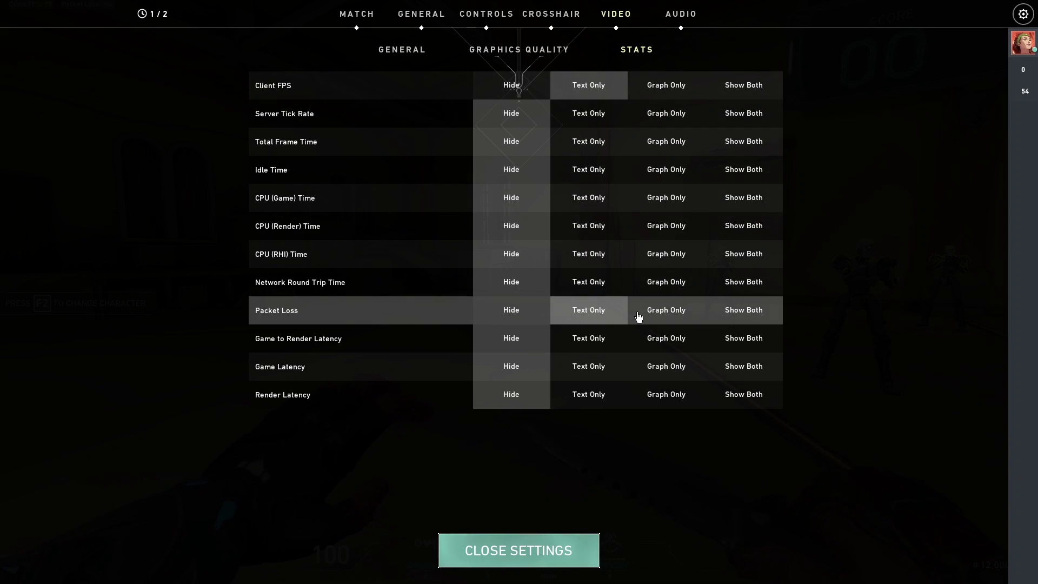
pyautogui.click(557, 551)
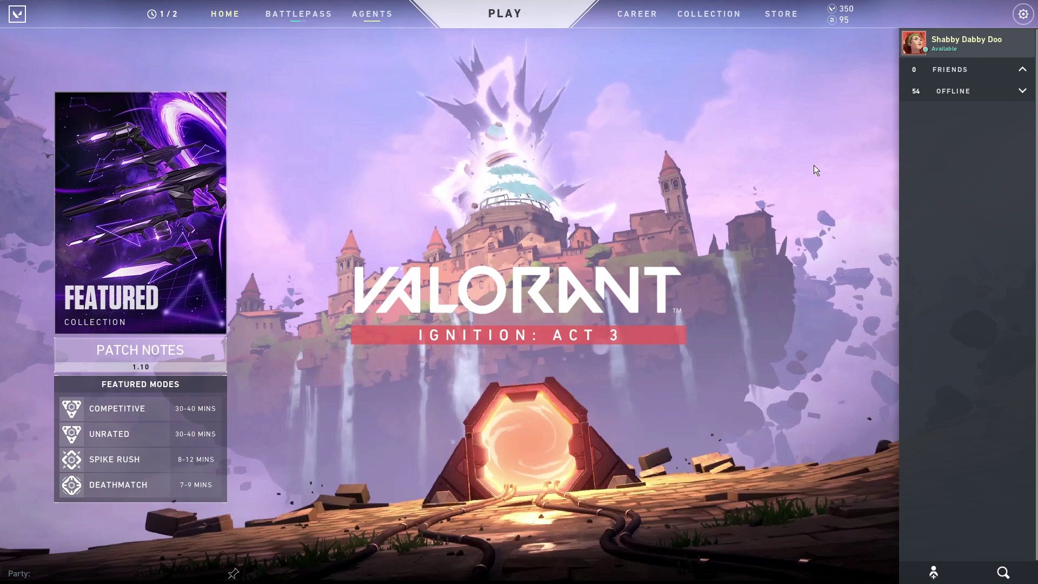
# - In Video > General settings, keep NVIDIA Reflex Low Latency at On + Boost and close settings
pyautogui.click(1022, 15)
pyautogui.click(589, 227)
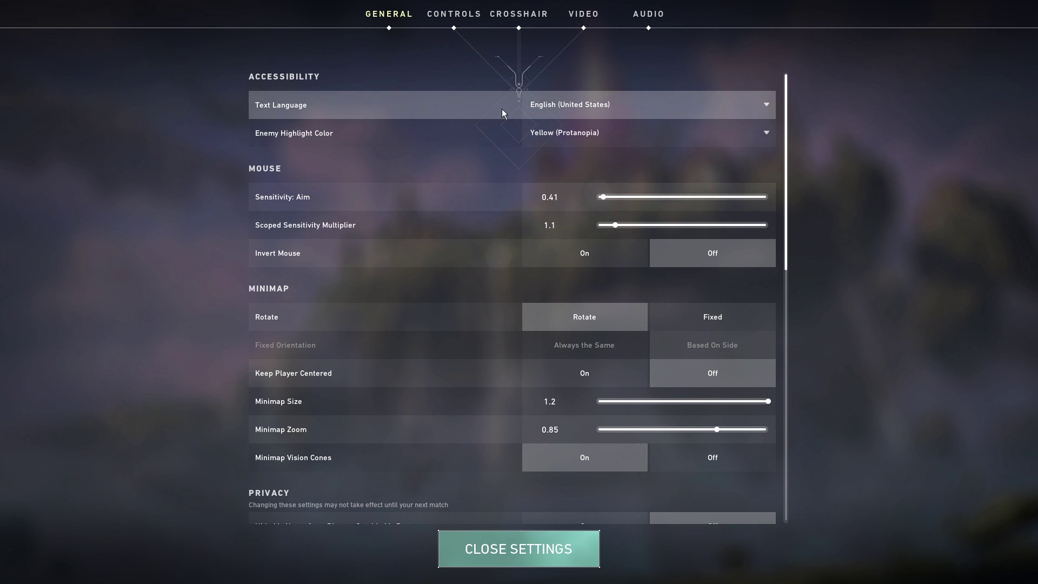
pyautogui.click(466, 15)
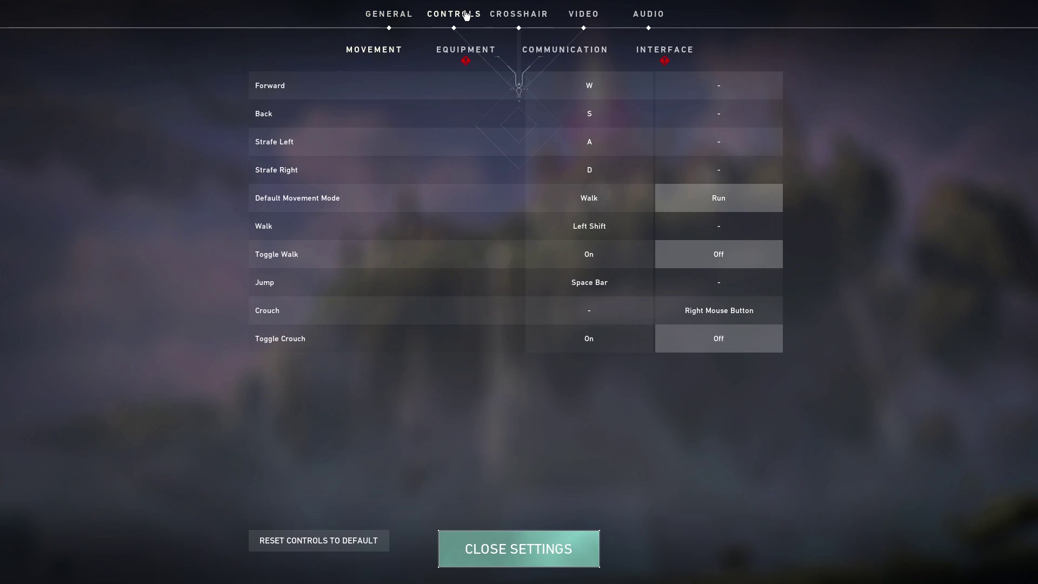
pyautogui.click(506, 15)
pyautogui.click(467, 16)
pyautogui.click(589, 15)
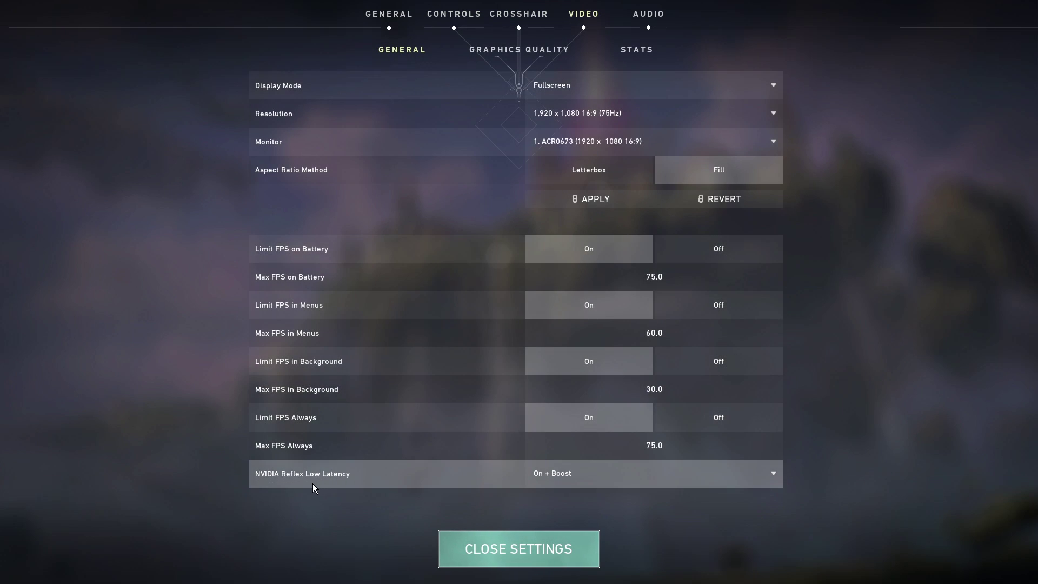
pyautogui.moveTo(326, 478)
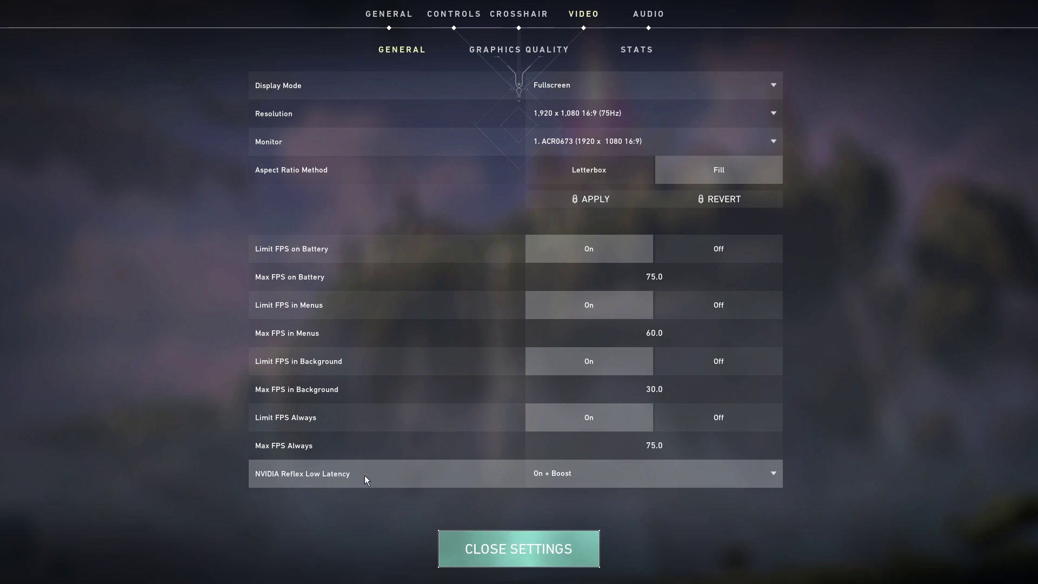
pyautogui.click(596, 481)
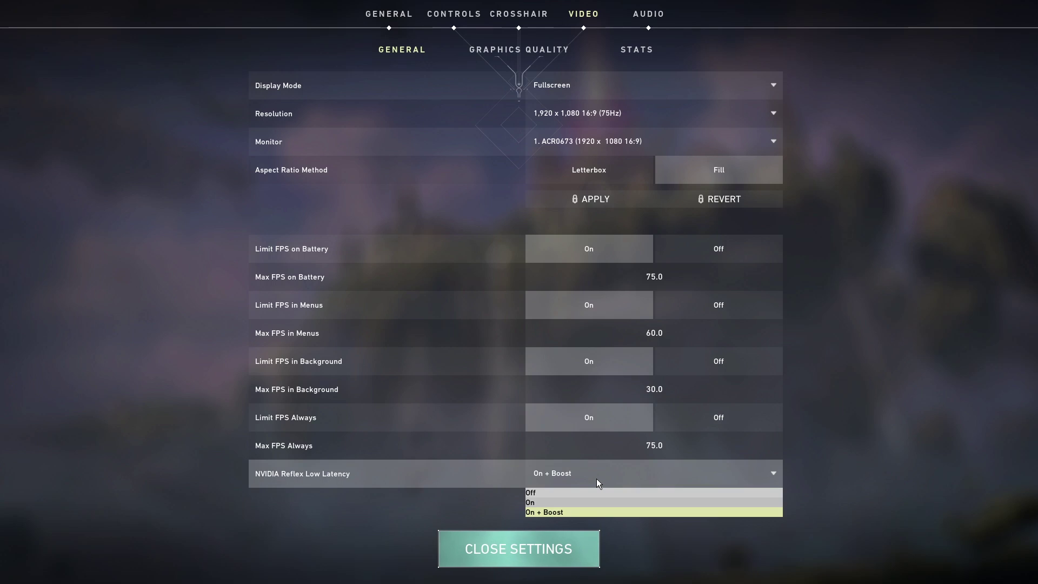
pyautogui.click(563, 514)
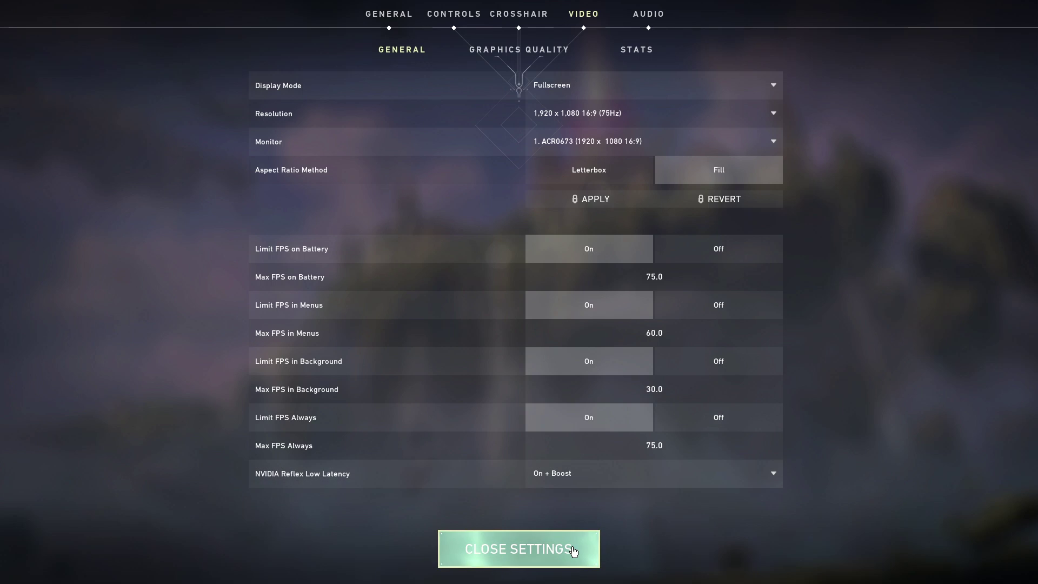
pyautogui.click(555, 560)
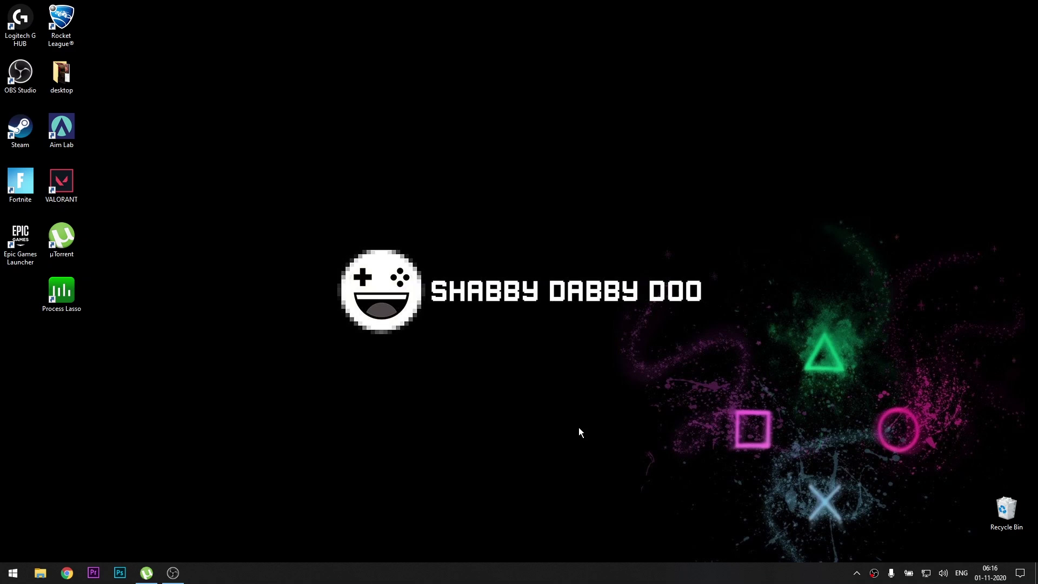
# - Exit the Epic Games launcher, the green check app and the NVIDIA app from the tray
pyautogui.click(856, 575)
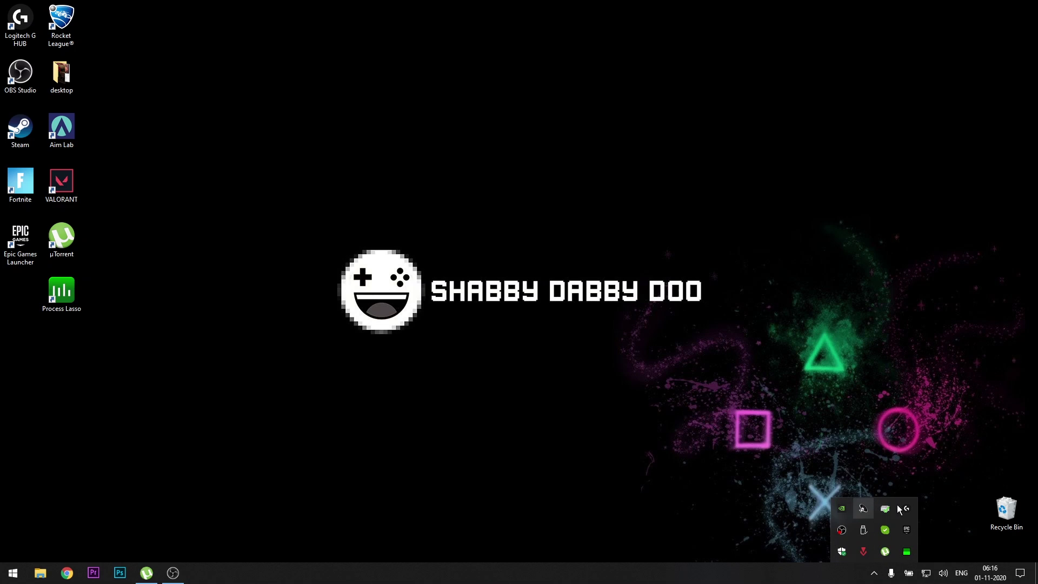
pyautogui.rightClick(909, 533)
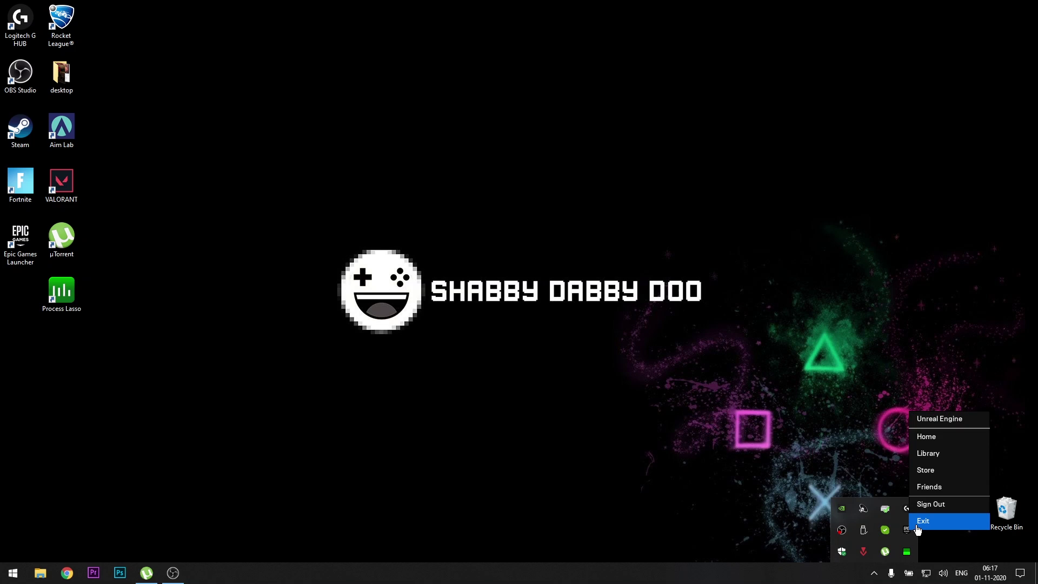
pyautogui.click(930, 520)
pyautogui.rightClick(887, 531)
pyautogui.click(908, 524)
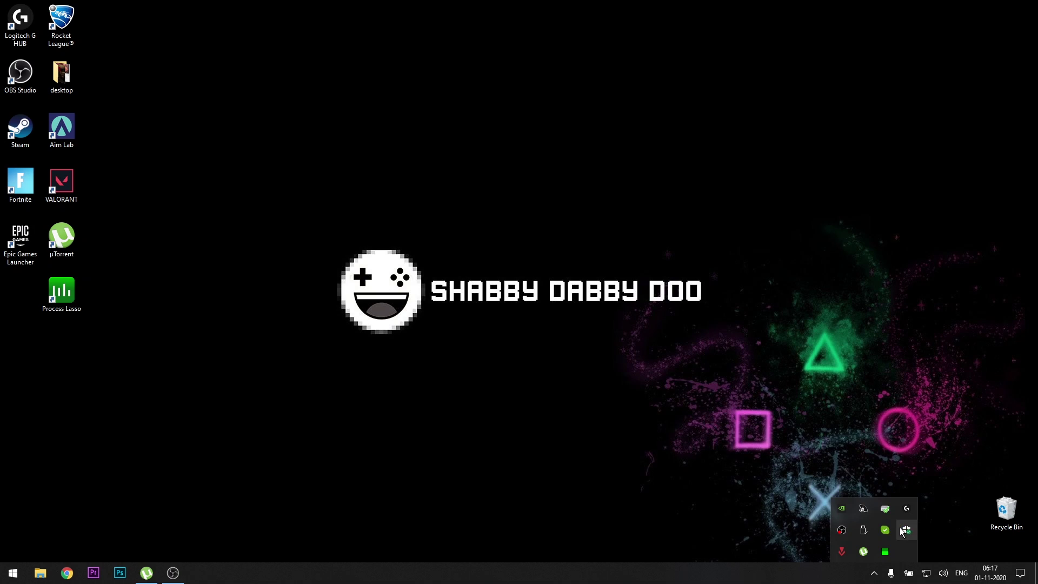
pyautogui.rightClick(844, 510)
pyautogui.click(820, 548)
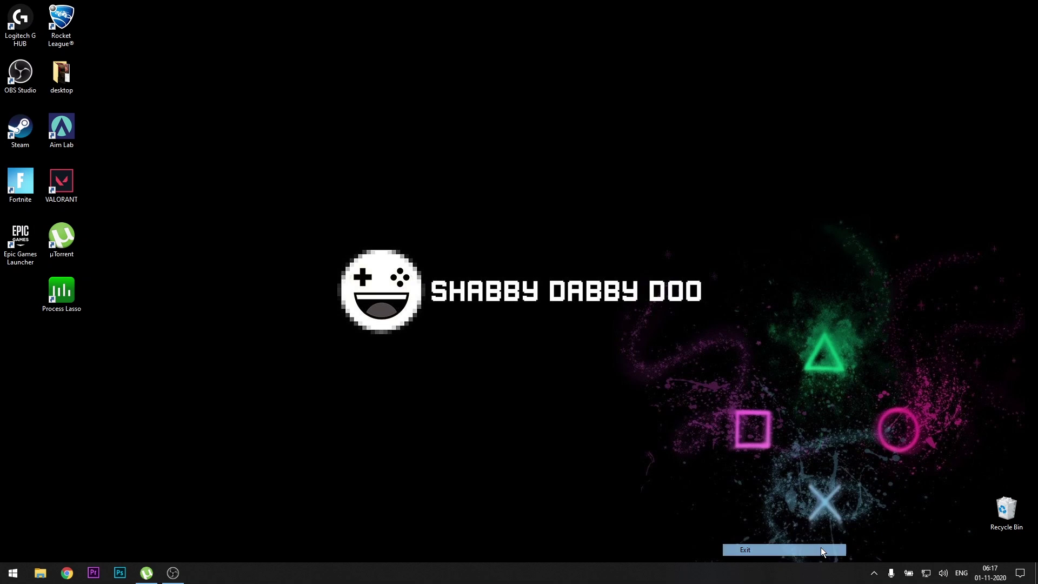
# - Exit µTorrent from the hidden tray icons and confirm quitting it
pyautogui.click(874, 572)
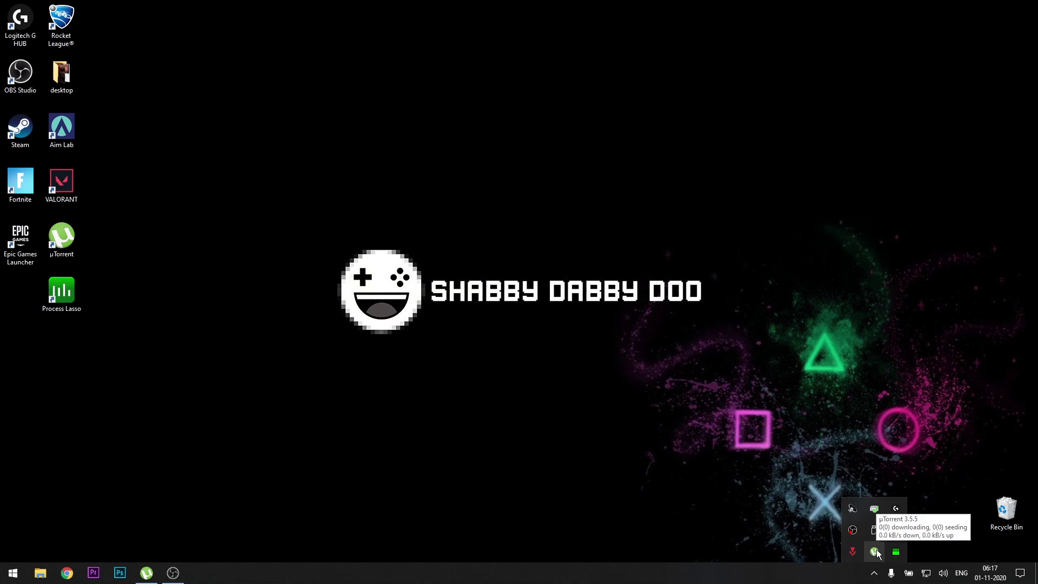
pyautogui.rightClick(874, 551)
pyautogui.click(897, 543)
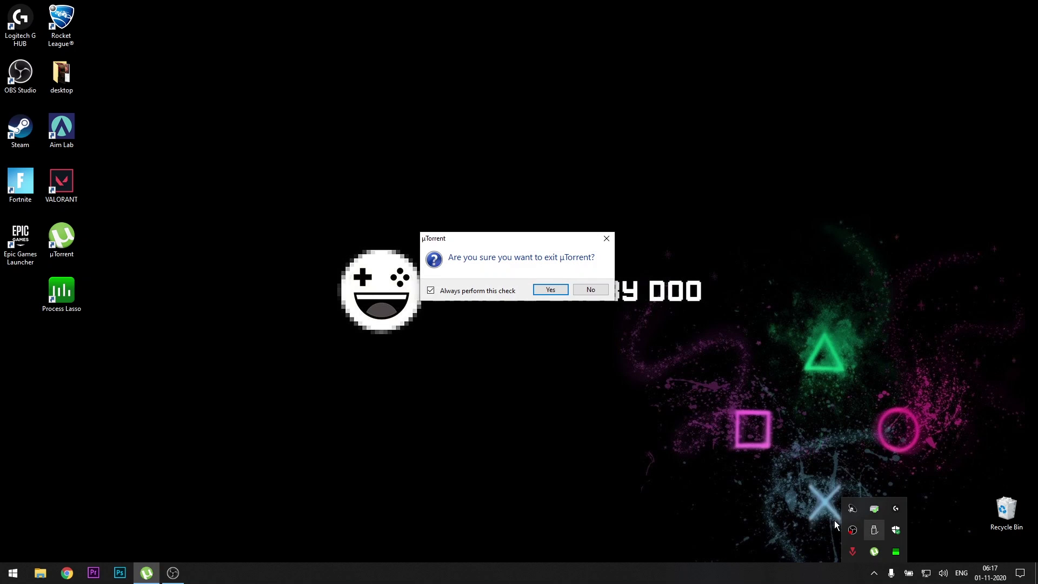
pyautogui.click(551, 289)
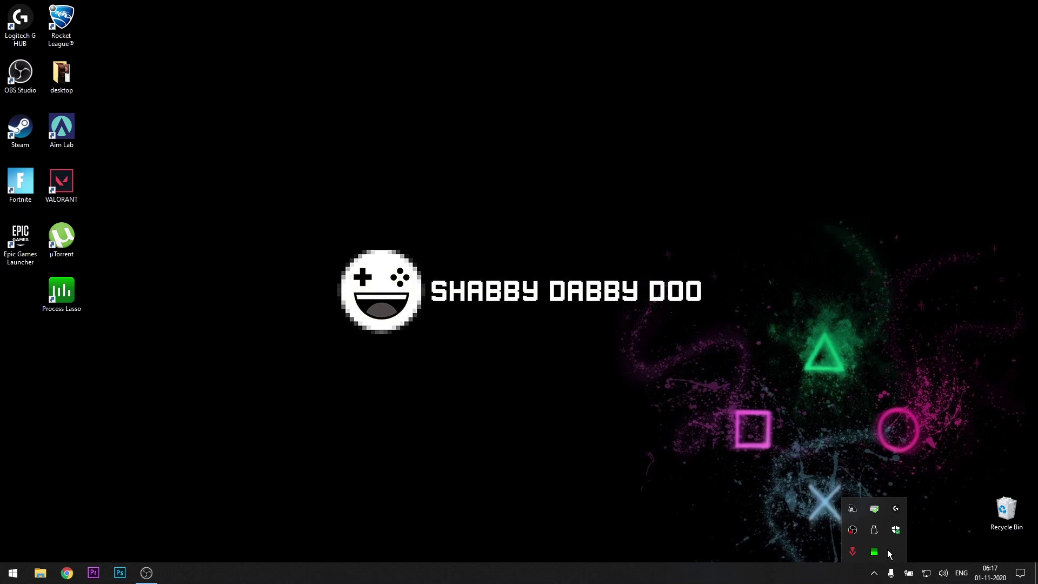
# - Open Task Manager from the taskbar menu and enlarge its window
pyautogui.click(529, 453)
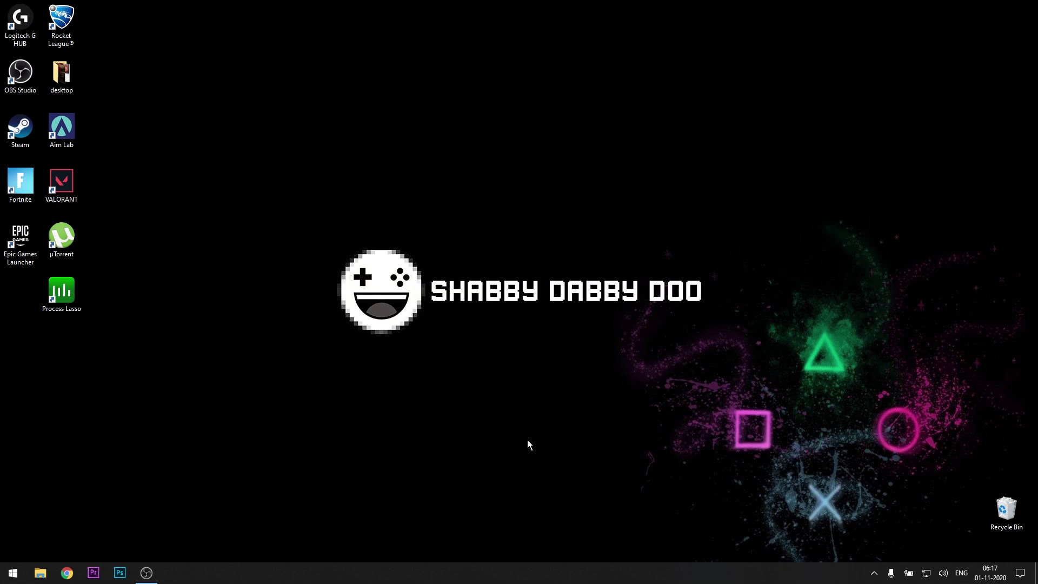
pyautogui.rightClick(531, 575)
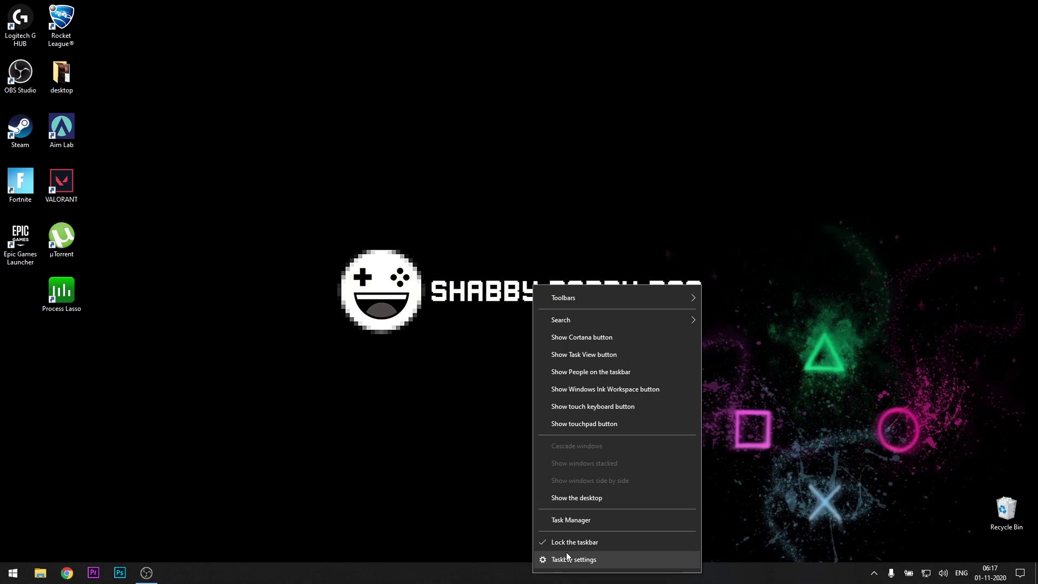
pyautogui.click(588, 523)
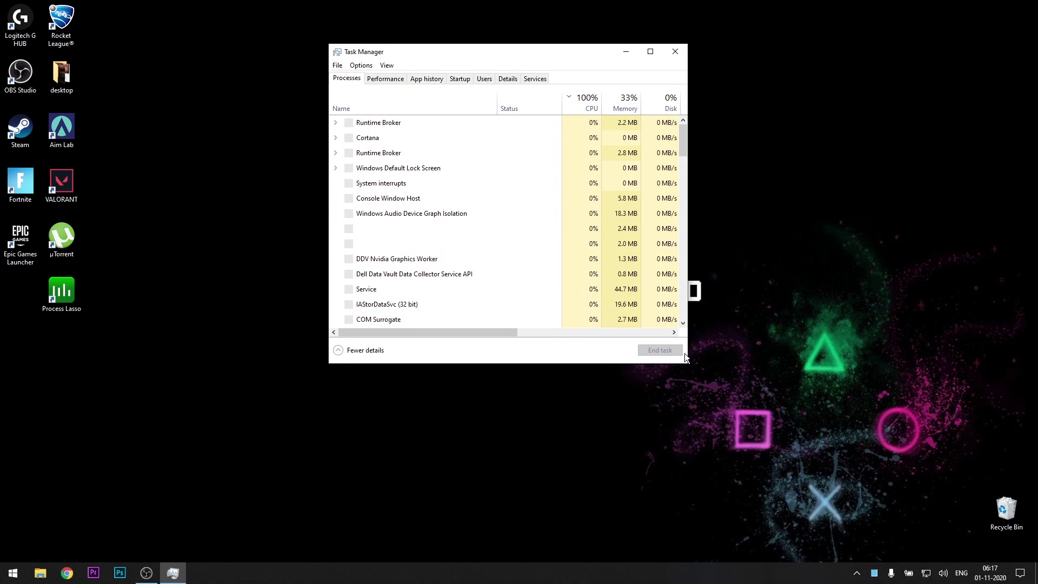
pyautogui.moveTo(685, 363); pyautogui.dragTo(822, 502)
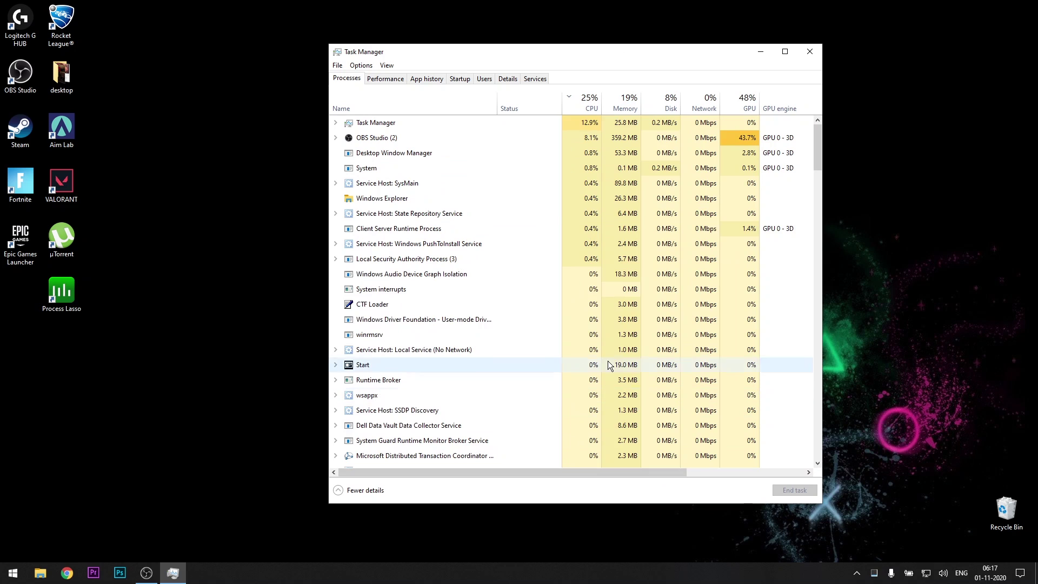
# - End the Microsoft Office Click-to-Run (SxS) and Adobe Update Service (32 bit) processes
pyautogui.scroll(-3, 440, 266)
pyautogui.scroll(-10, 452, 277)
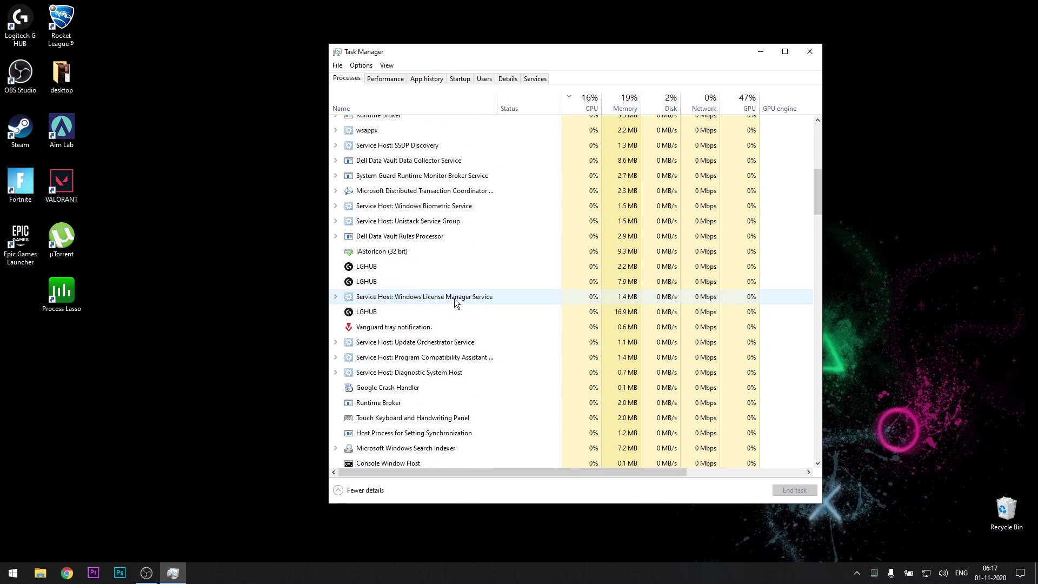
pyautogui.scroll(-5, 452, 300)
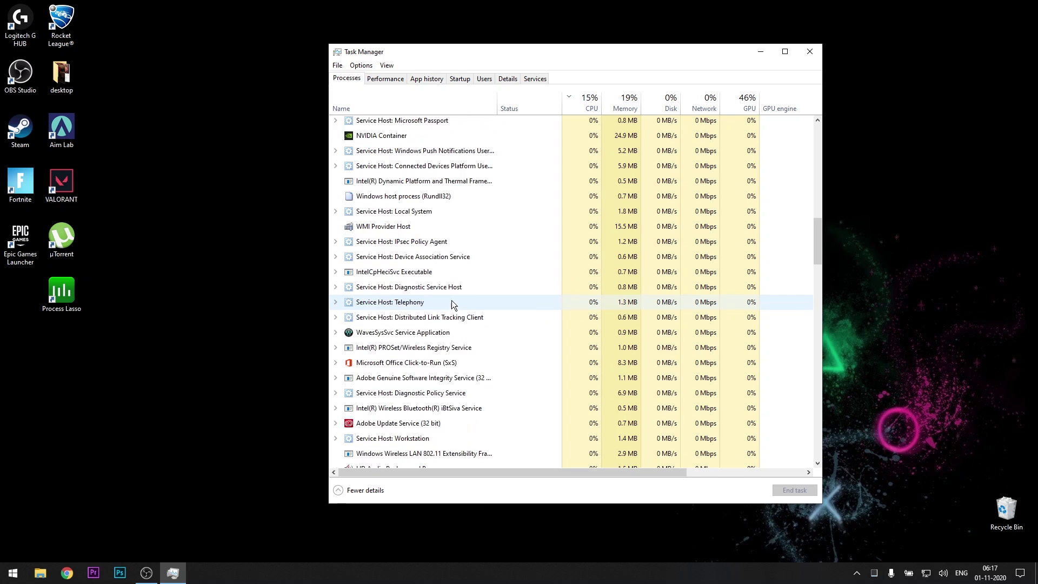
pyautogui.click(413, 301)
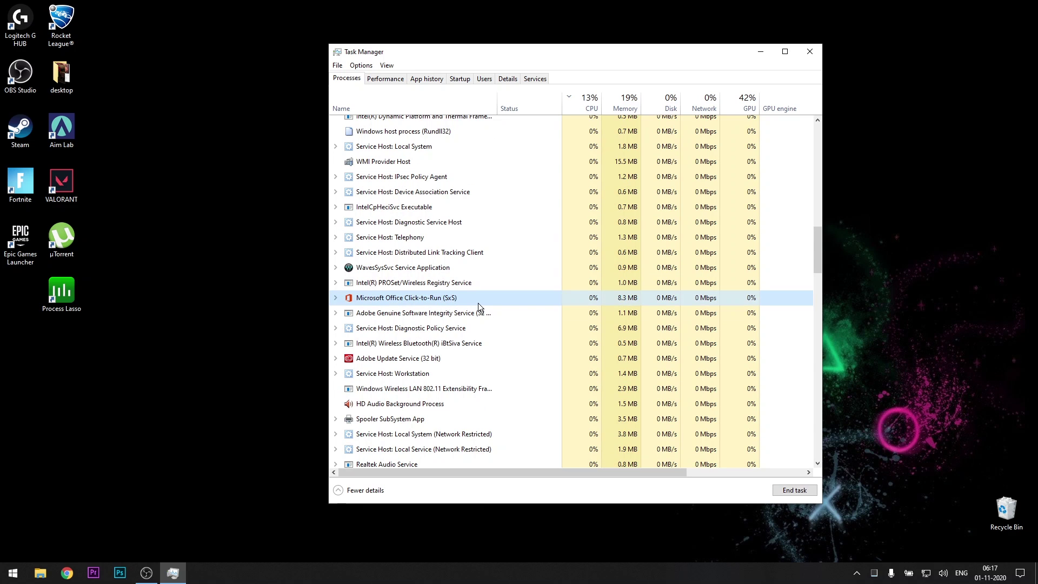
pyautogui.click(802, 493)
pyautogui.click(475, 360)
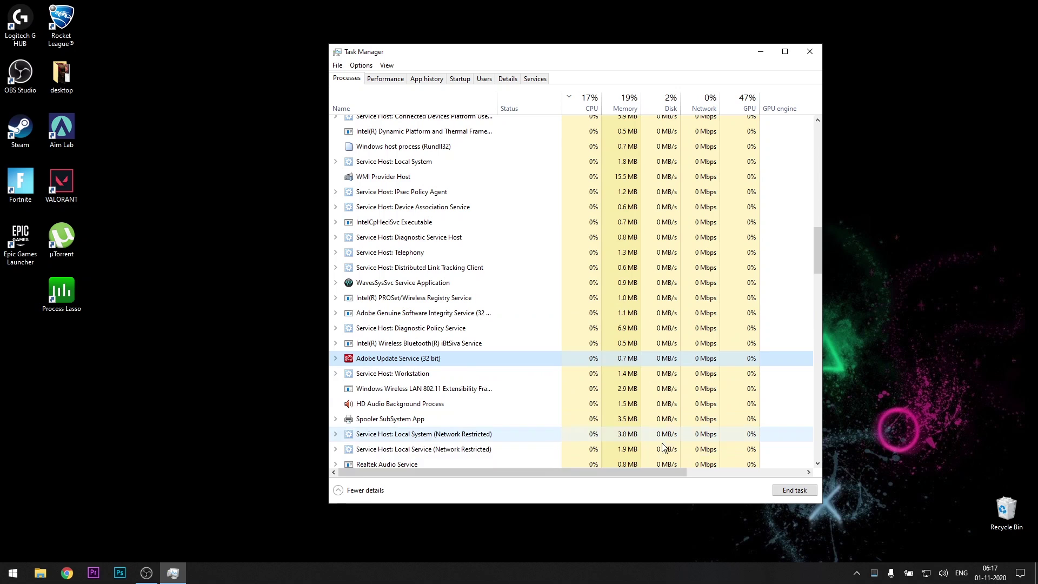
pyautogui.click(793, 490)
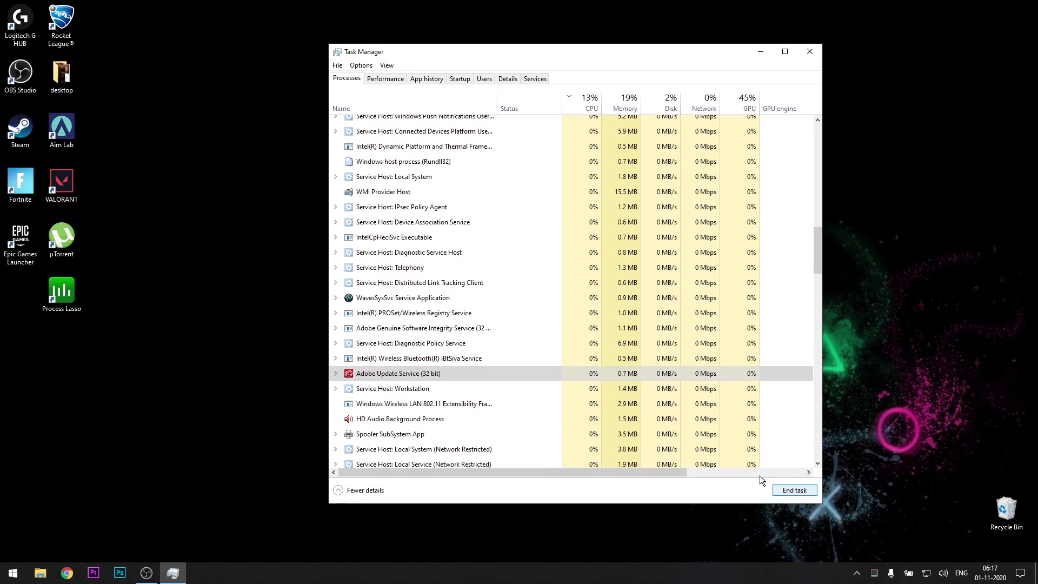
pyautogui.click(501, 373)
# - End the Steam Client Bootstrapper (32 bit) process and confirm
pyautogui.scroll(-10, 501, 372)
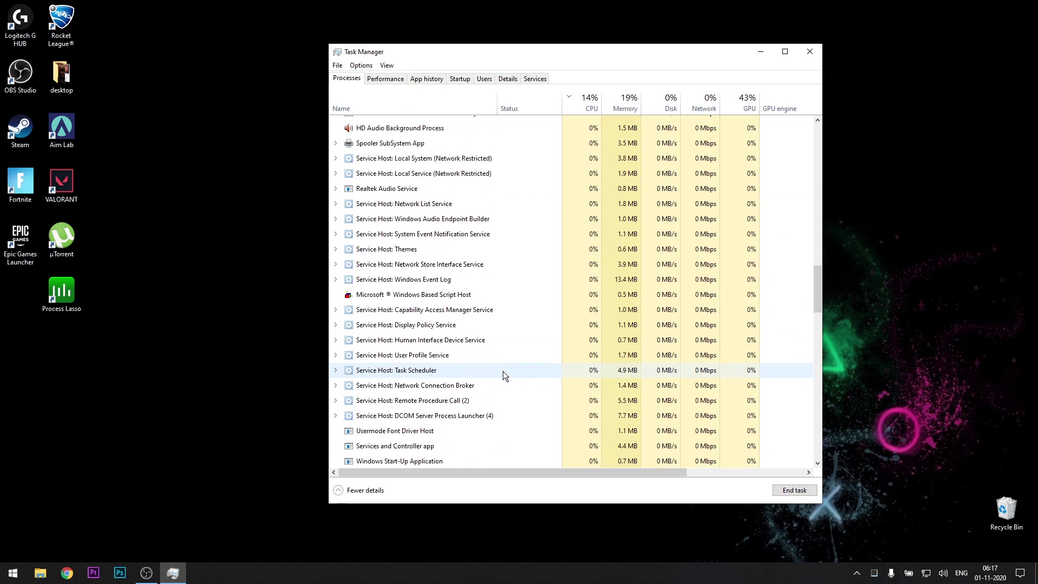
pyautogui.scroll(-2, 504, 368)
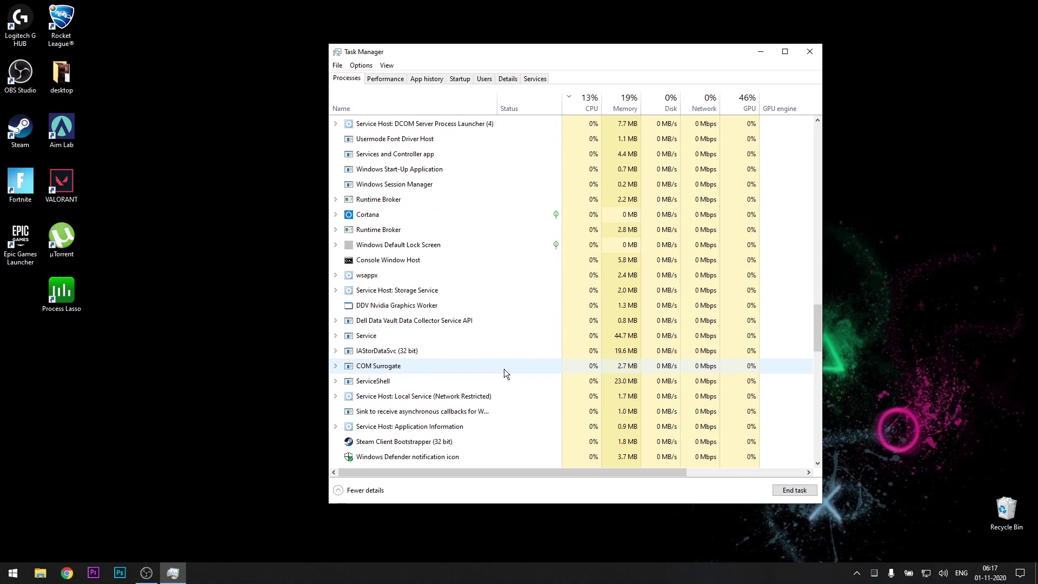
pyautogui.click(388, 217)
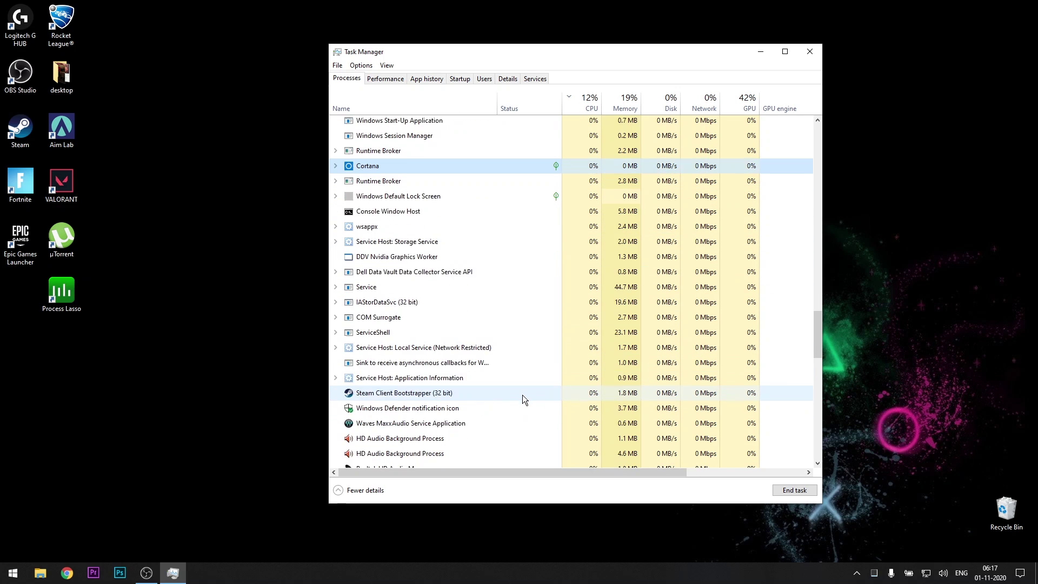
pyautogui.click(857, 573)
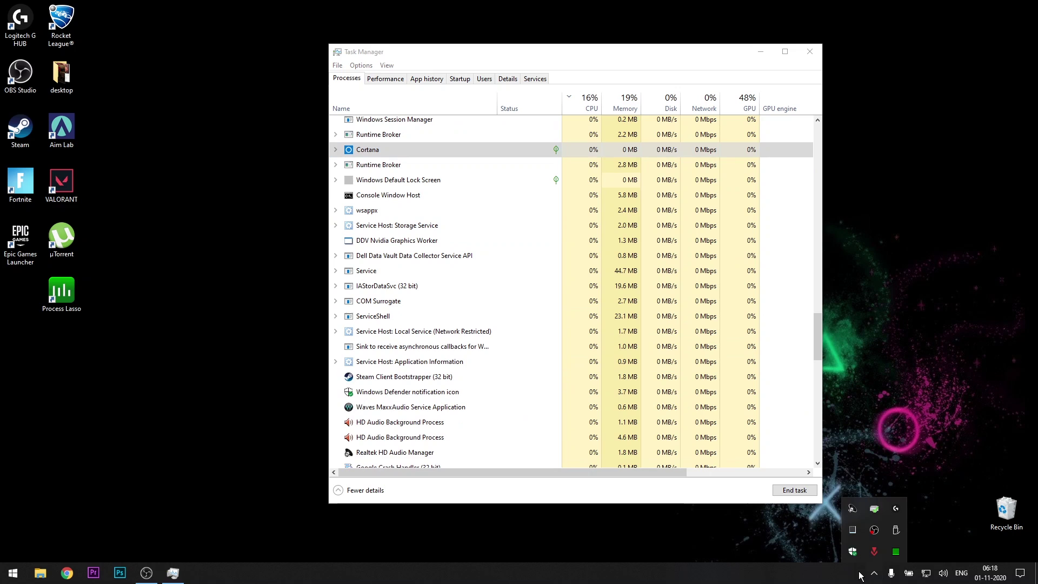
pyautogui.click(452, 378)
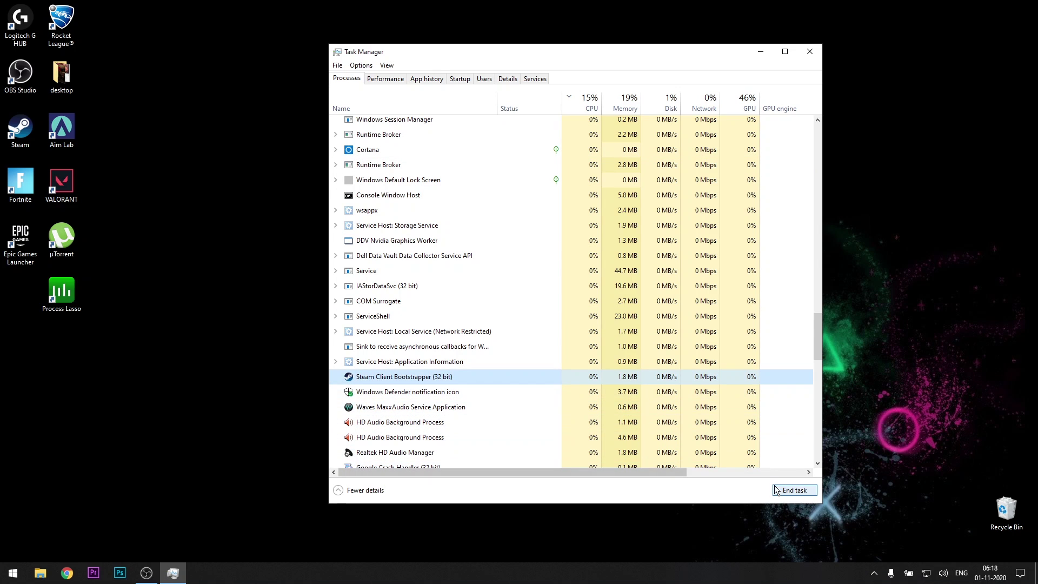
pyautogui.click(794, 490)
pyautogui.click(475, 407)
# - Scroll through the remaining processes, selecting Windows Audio Endpoint Builder along the way
pyautogui.scroll(-6, 476, 409)
pyautogui.scroll(-6, 478, 413)
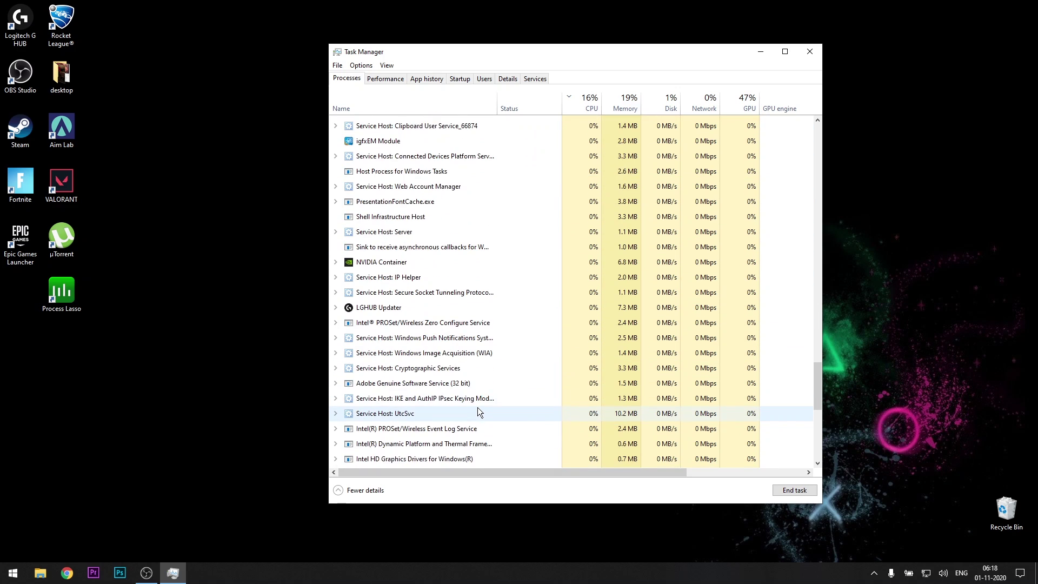
pyautogui.scroll(-4, 475, 408)
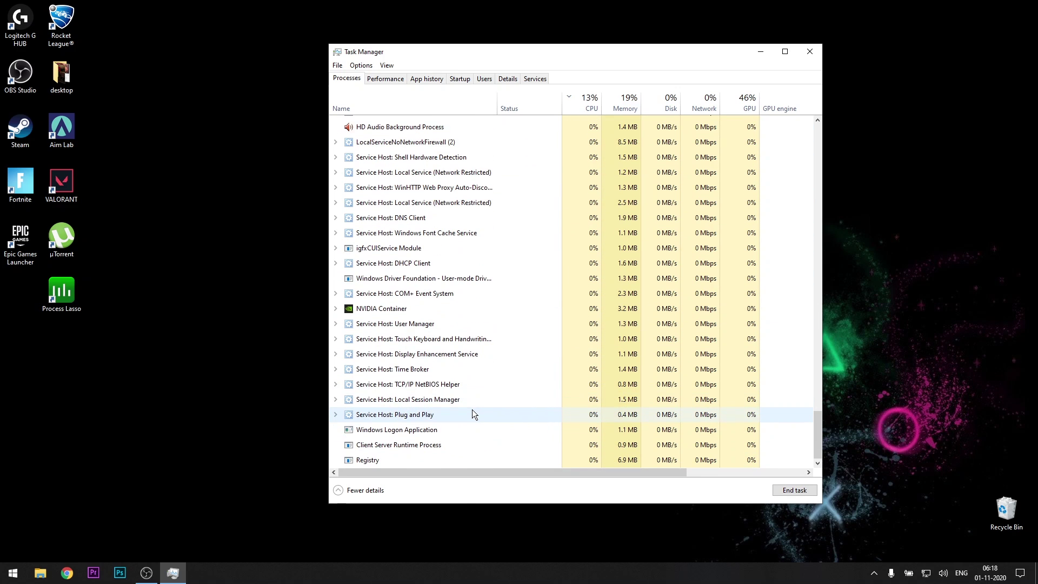
pyautogui.scroll(6, 445, 339)
pyautogui.scroll(15, 470, 246)
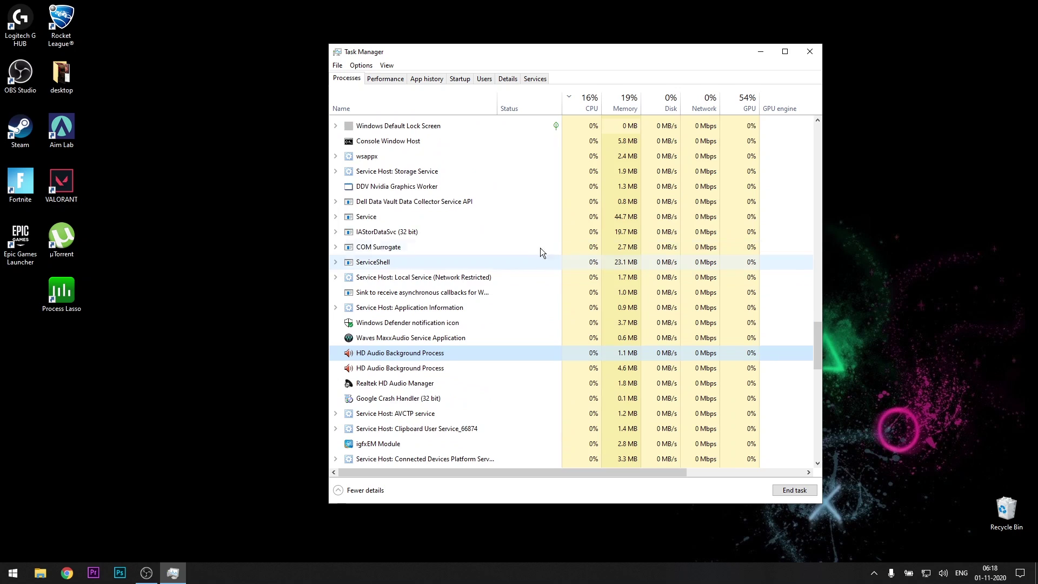
pyautogui.scroll(2, 443, 270)
pyautogui.click(446, 270)
pyautogui.scroll(3, 475, 268)
pyautogui.scroll(15, 492, 265)
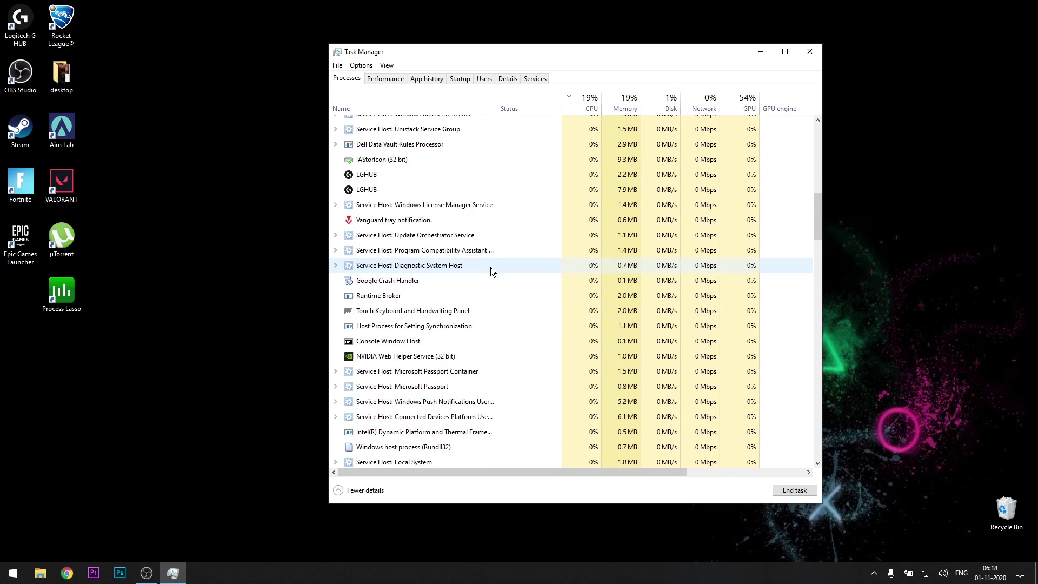
pyautogui.scroll(4, 497, 273)
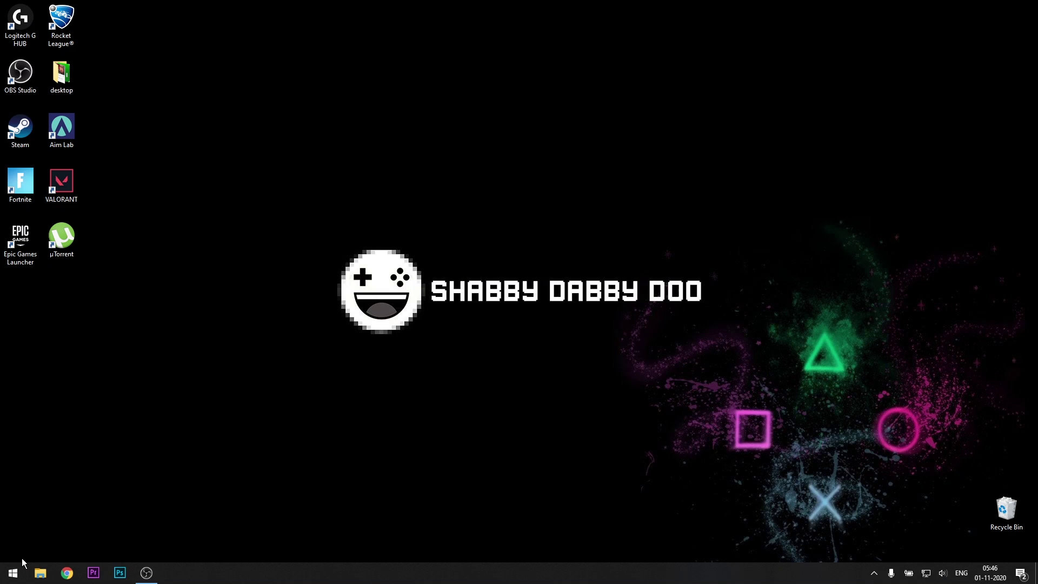
pyautogui.click(13, 572)
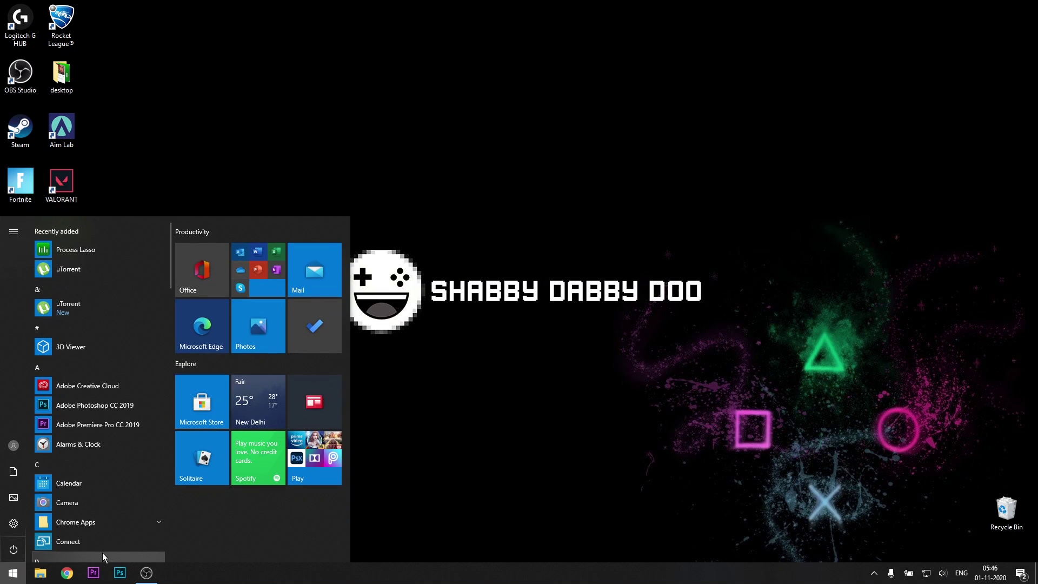
pyautogui.write('back')
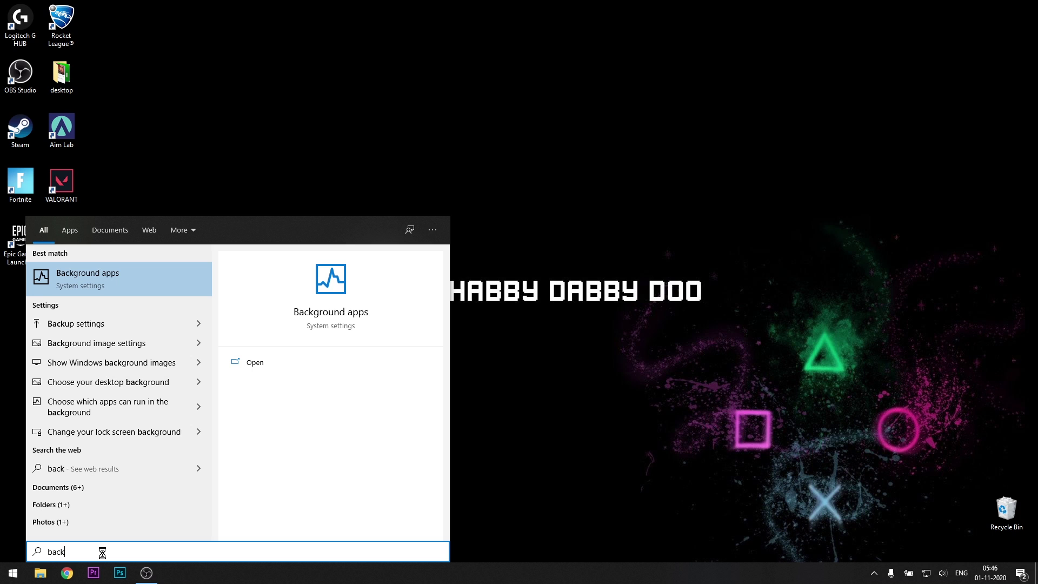
pyautogui.click(114, 282)
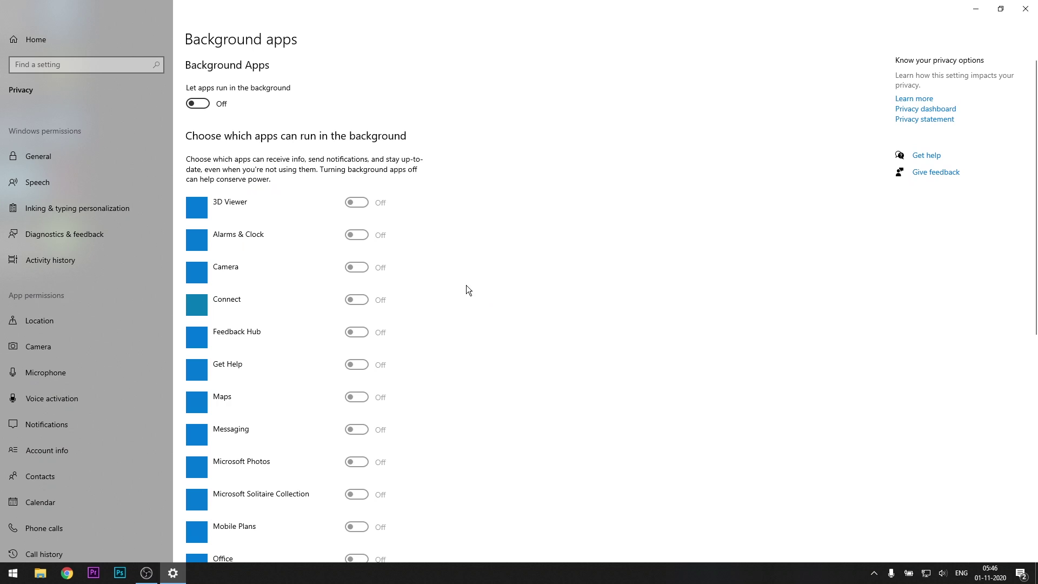
pyautogui.click(205, 103)
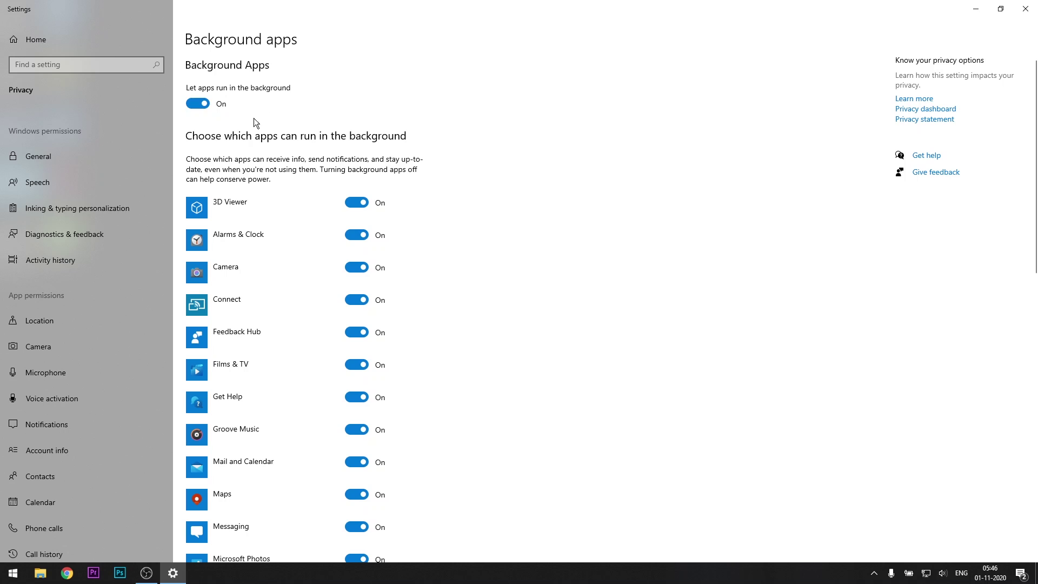
pyautogui.click(204, 103)
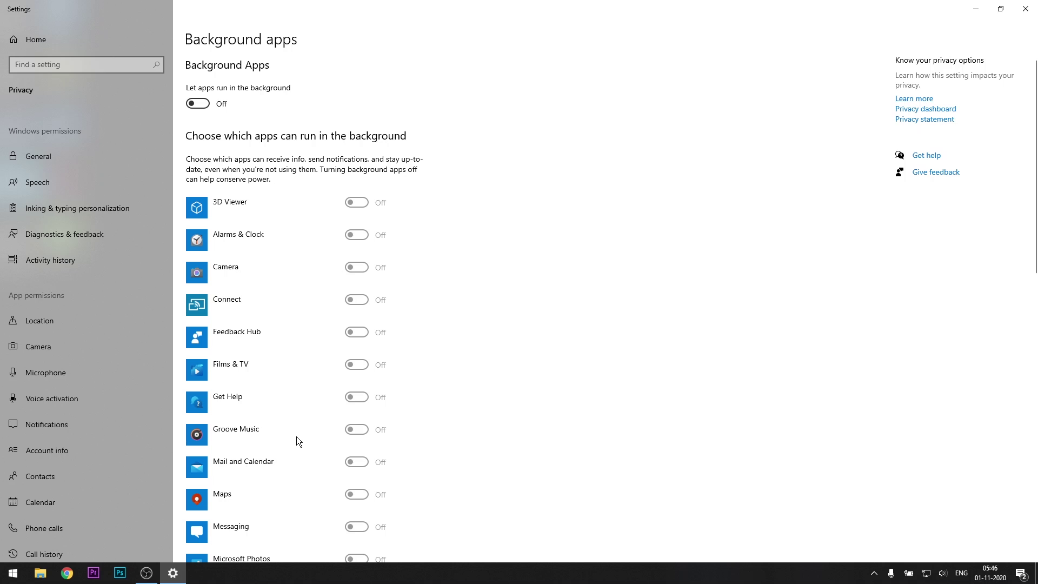
pyautogui.scroll(-3, 336, 414)
pyautogui.scroll(3, 336, 414)
pyautogui.scroll(-10, 335, 310)
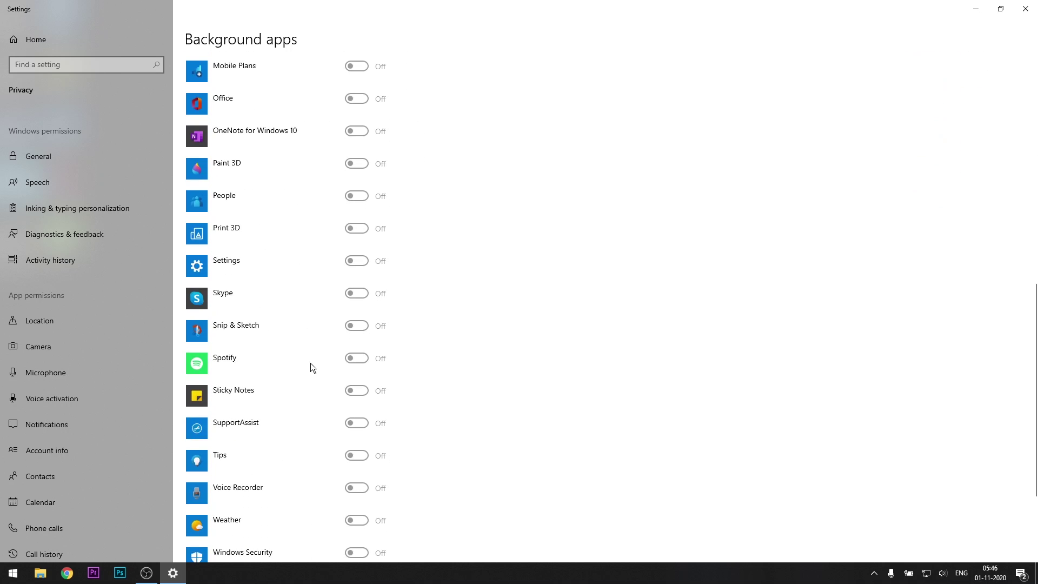
pyautogui.scroll(5, 320, 384)
pyautogui.scroll(5, 324, 393)
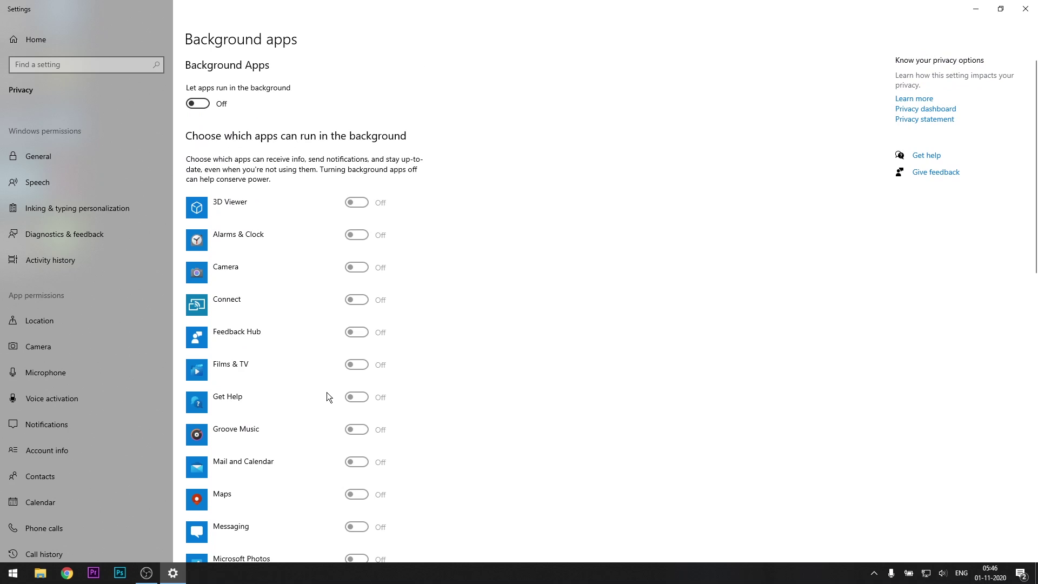
pyautogui.scroll(-10, 327, 395)
pyautogui.scroll(10, 328, 397)
pyautogui.scroll(1, 333, 387)
pyautogui.click(1025, 8)
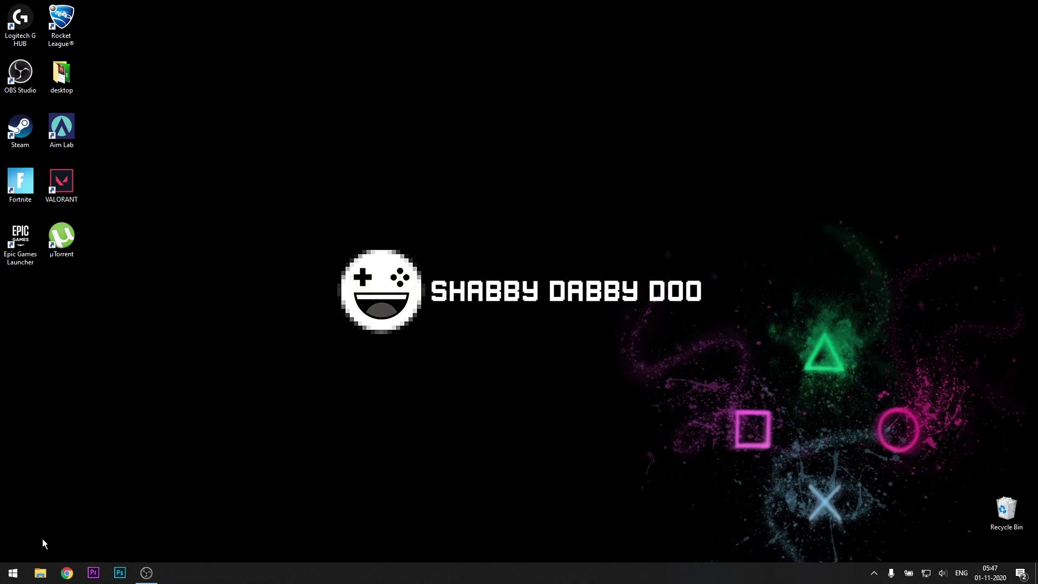
pyautogui.click(13, 572)
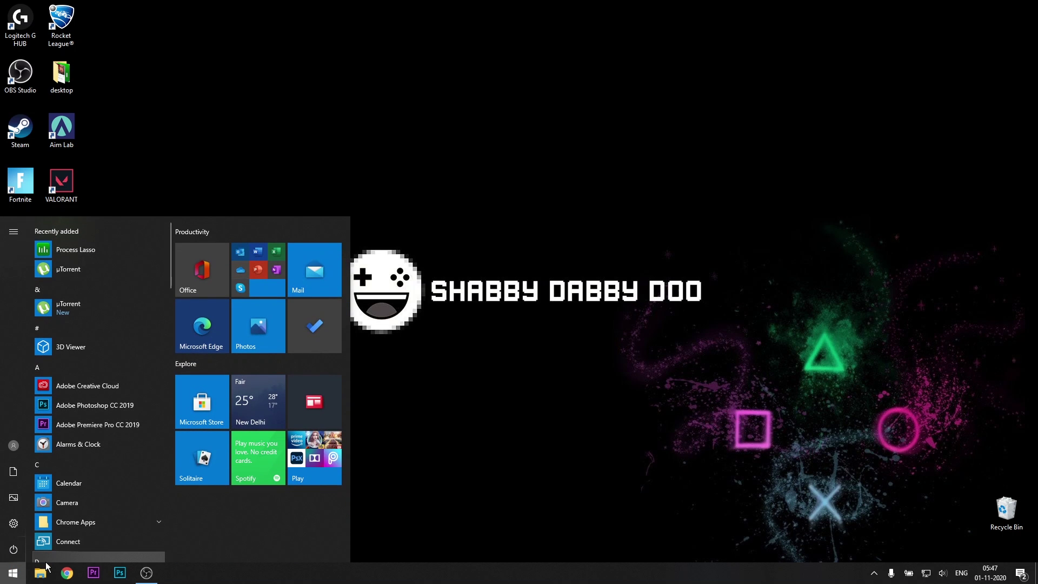
pyautogui.write('game ba')
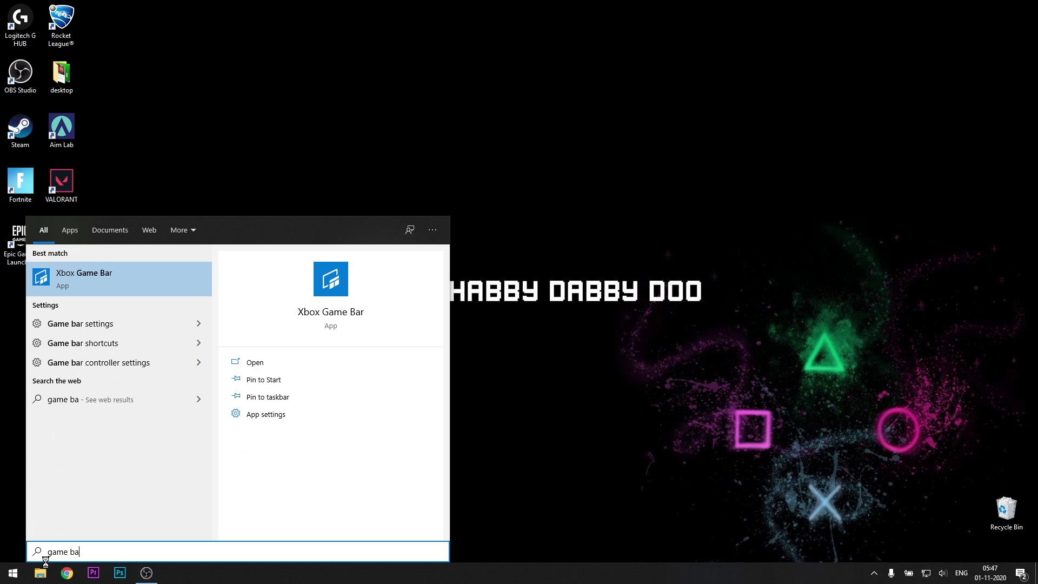
pyautogui.click(184, 323)
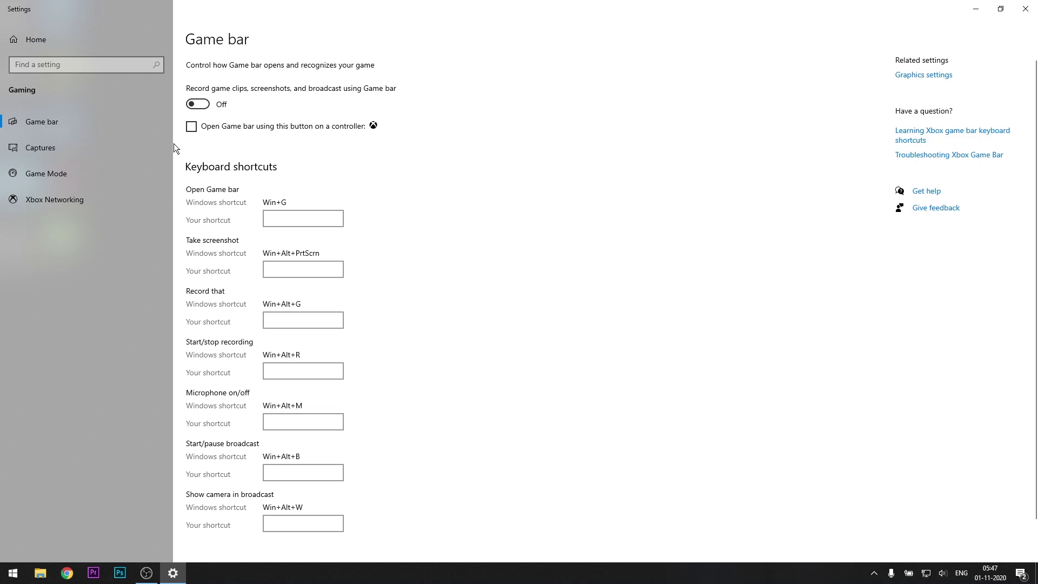
pyautogui.scroll(-2, 378, 233)
pyautogui.scroll(2, 257, 191)
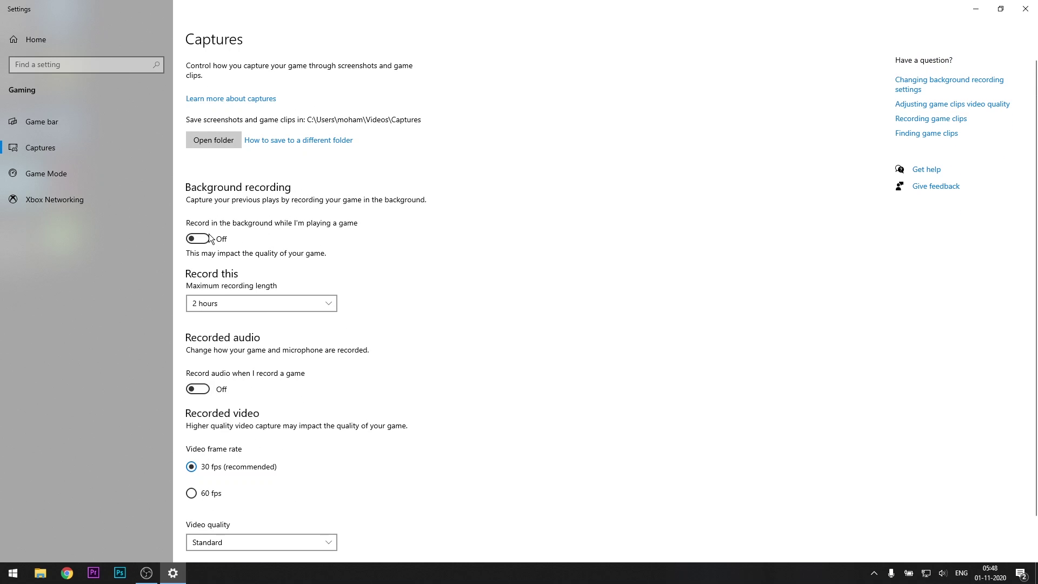
pyautogui.scroll(-1, 275, 235)
pyautogui.scroll(1, 365, 257)
pyautogui.click(142, 172)
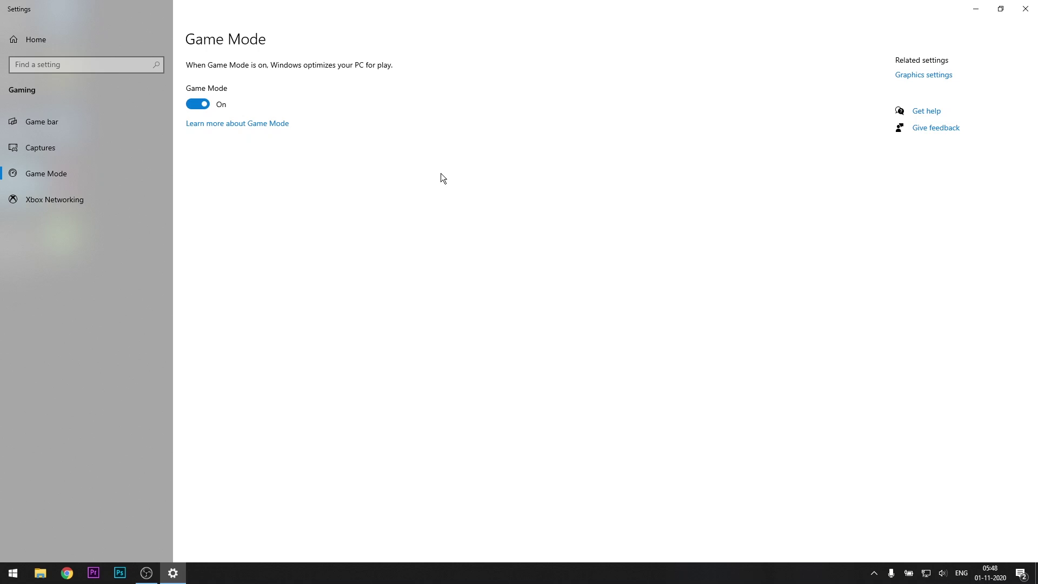
pyautogui.hotkey('alt', 'F4')
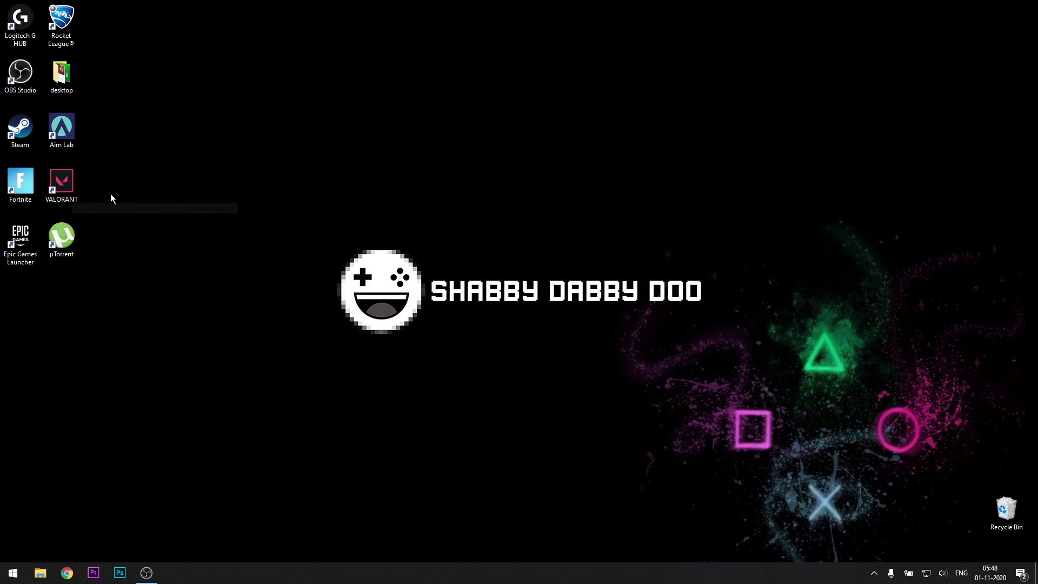
# - Open the VALORANT shortcut's file location to reach the Riot Client folder
pyautogui.doubleClick(66, 187)
pyautogui.rightClick(67, 186)
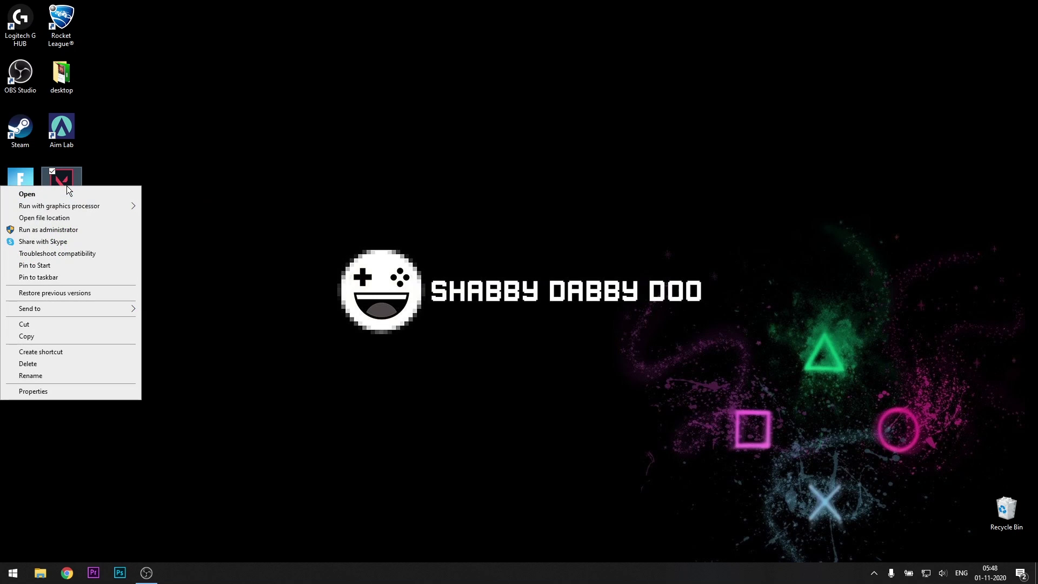
pyautogui.click(74, 219)
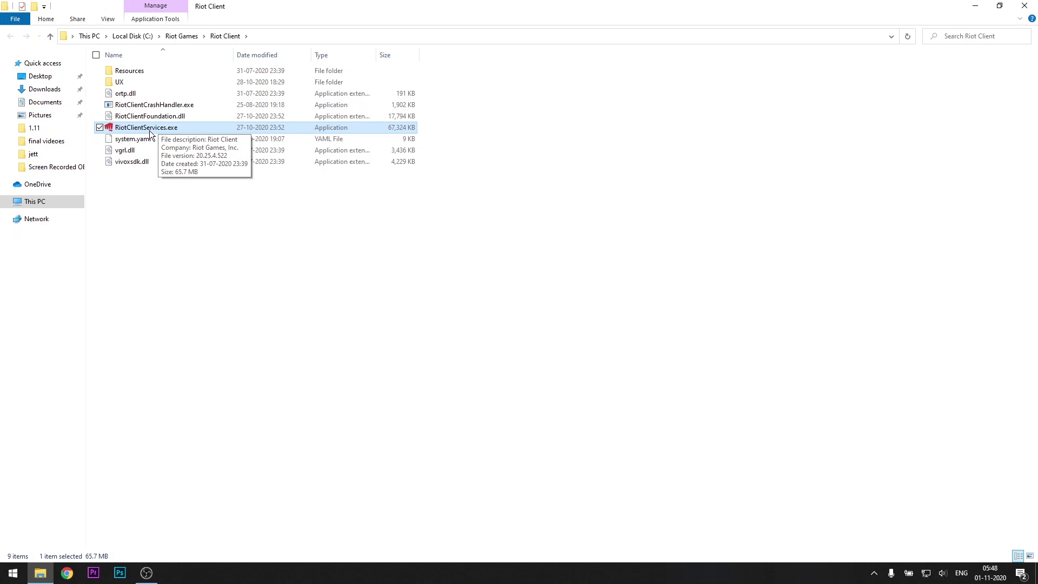
# - Make RiotClientServices.exe override high DPI scaling, performed by Application, and save its properties
pyautogui.rightClick(225, 129)
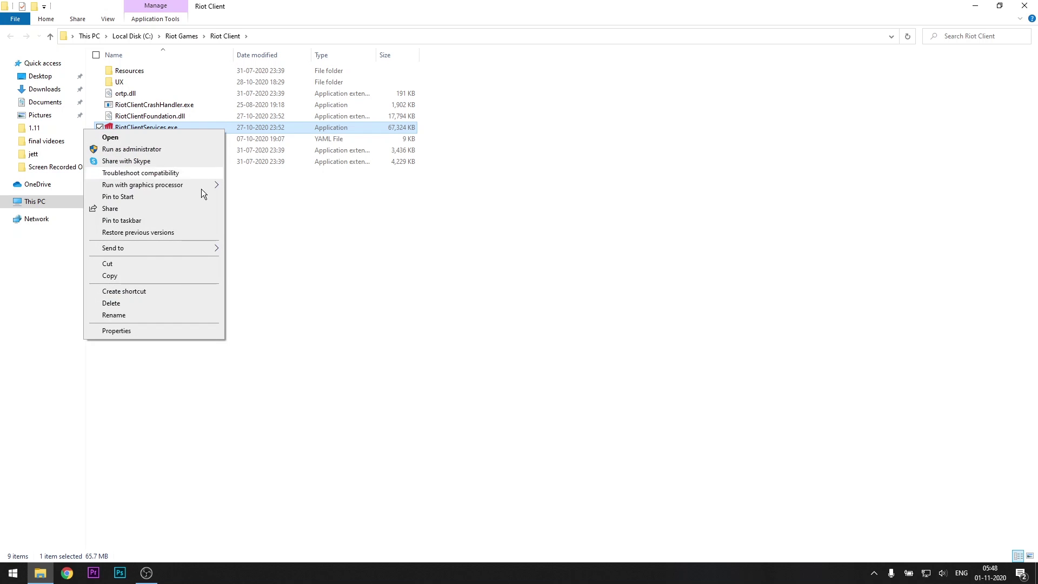
pyautogui.click(153, 330)
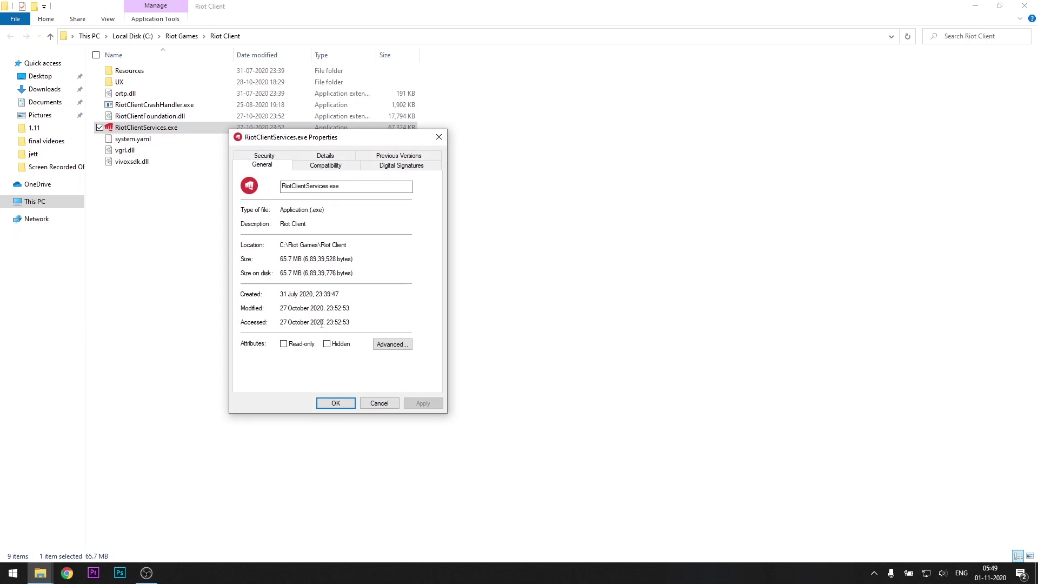
pyautogui.click(332, 163)
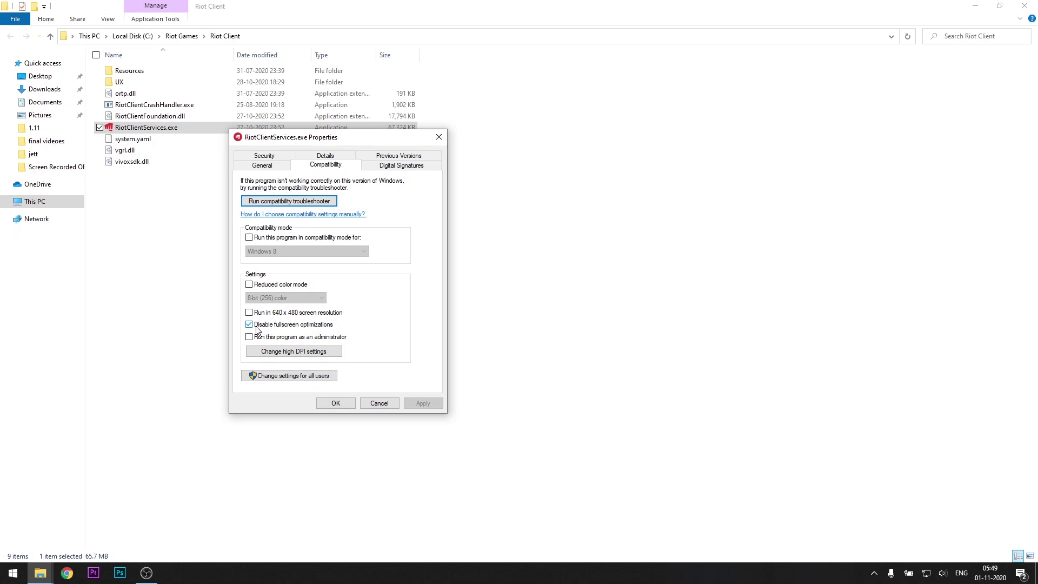
pyautogui.click(312, 351)
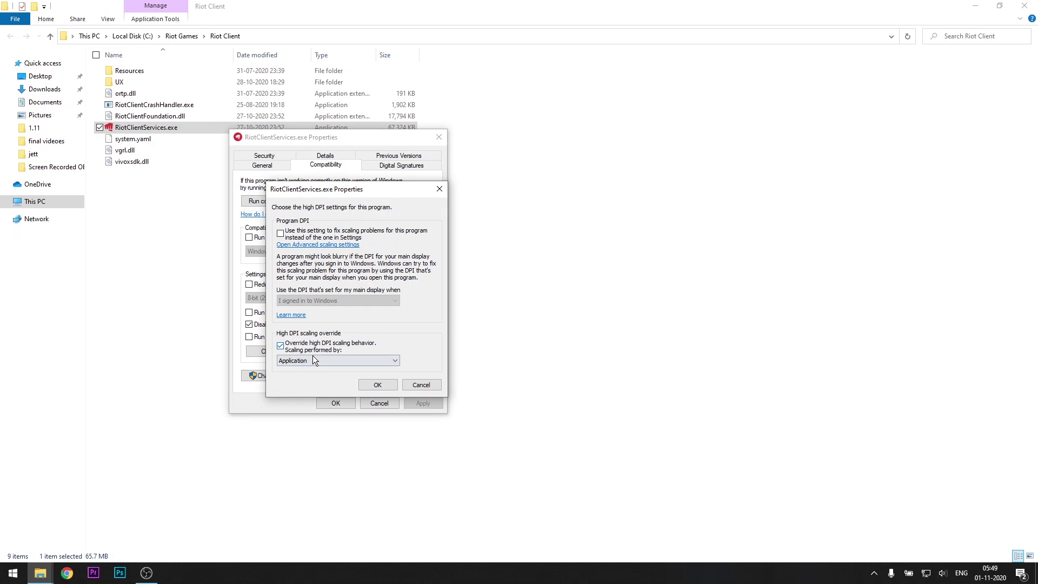
pyautogui.click(316, 360)
pyautogui.click(319, 370)
pyautogui.click(388, 385)
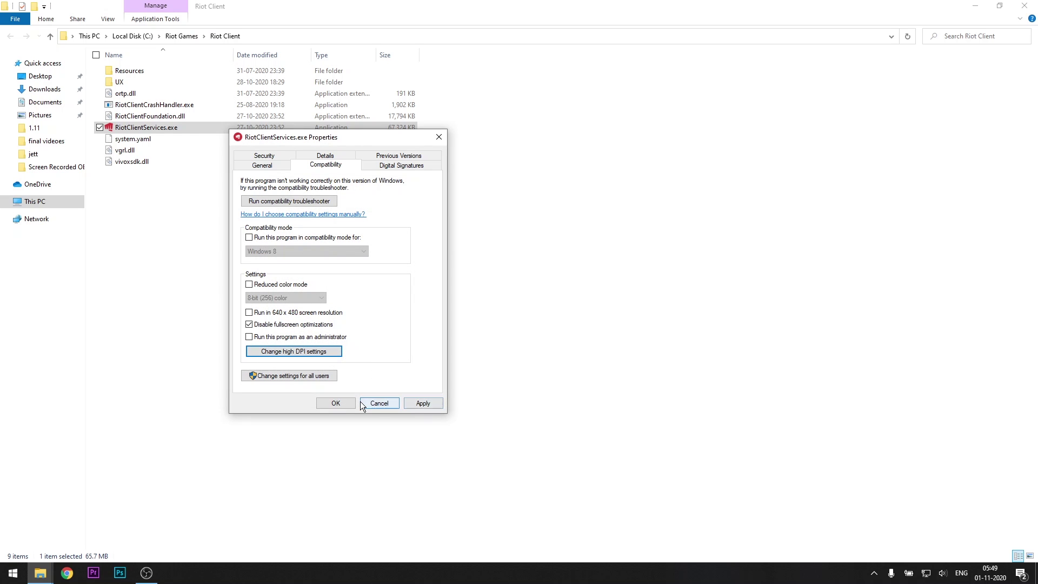
pyautogui.click(336, 403)
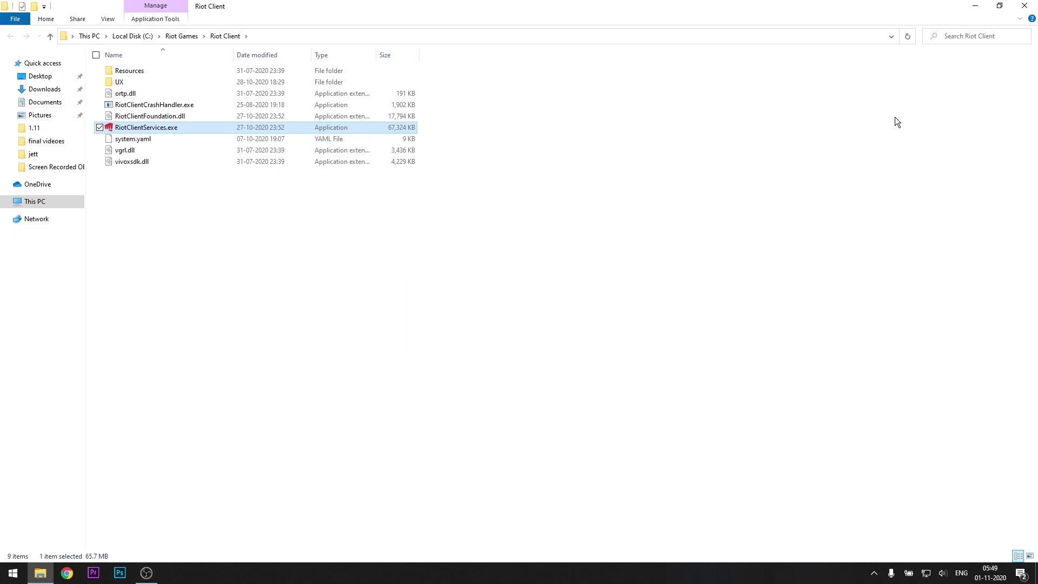
# - Close the Riot Client folder and give the VALORANT shortcut a high DPI override performed by Application
pyautogui.click(1024, 5)
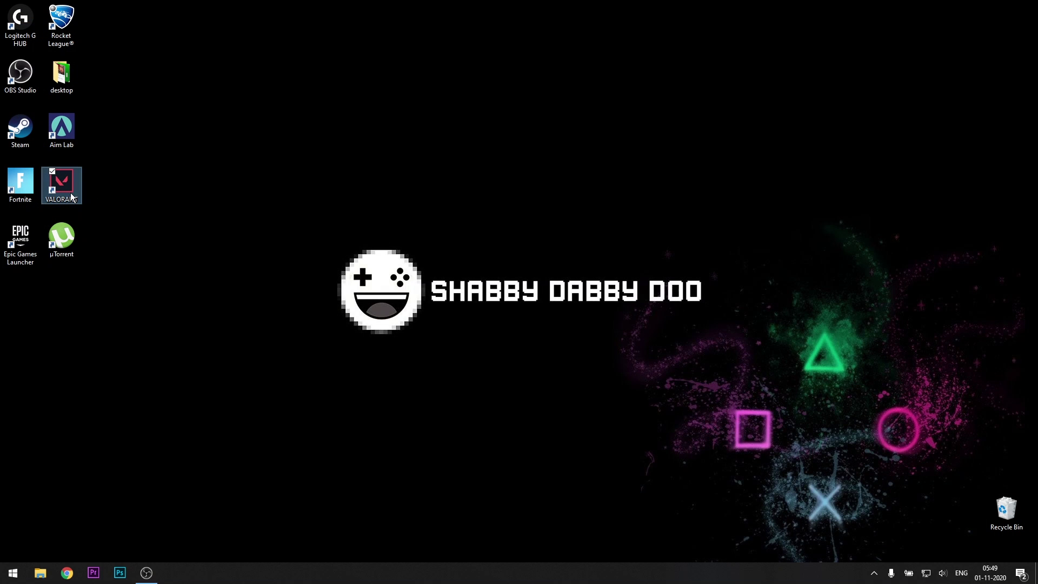
pyautogui.rightClick(64, 184)
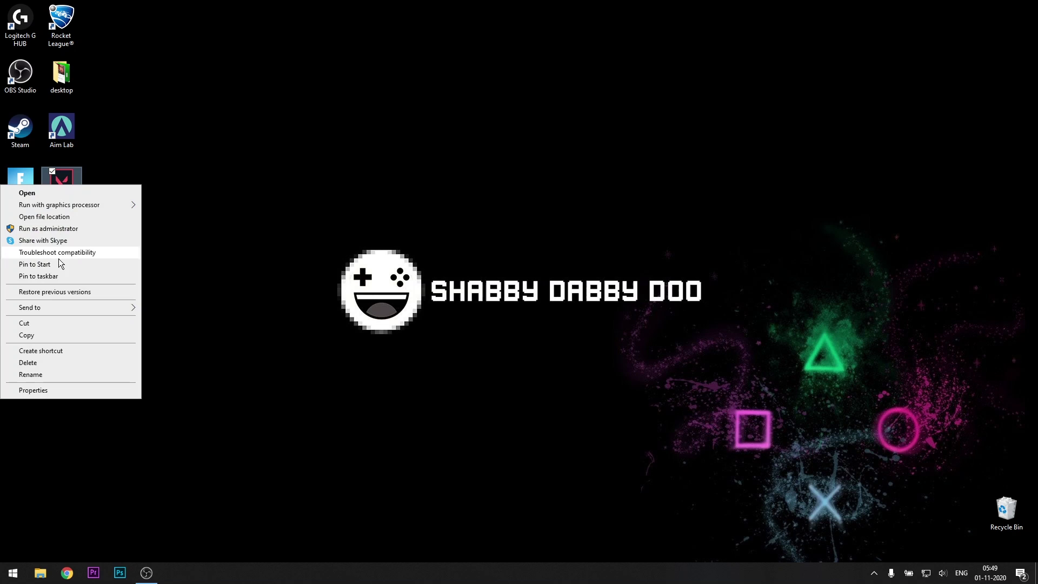
pyautogui.click(49, 387)
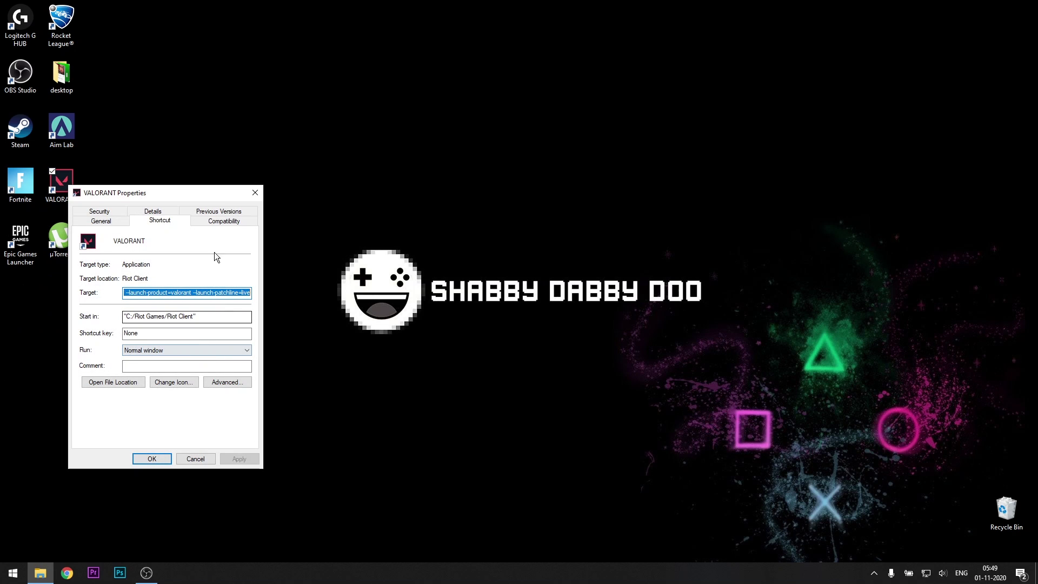
pyautogui.click(222, 220)
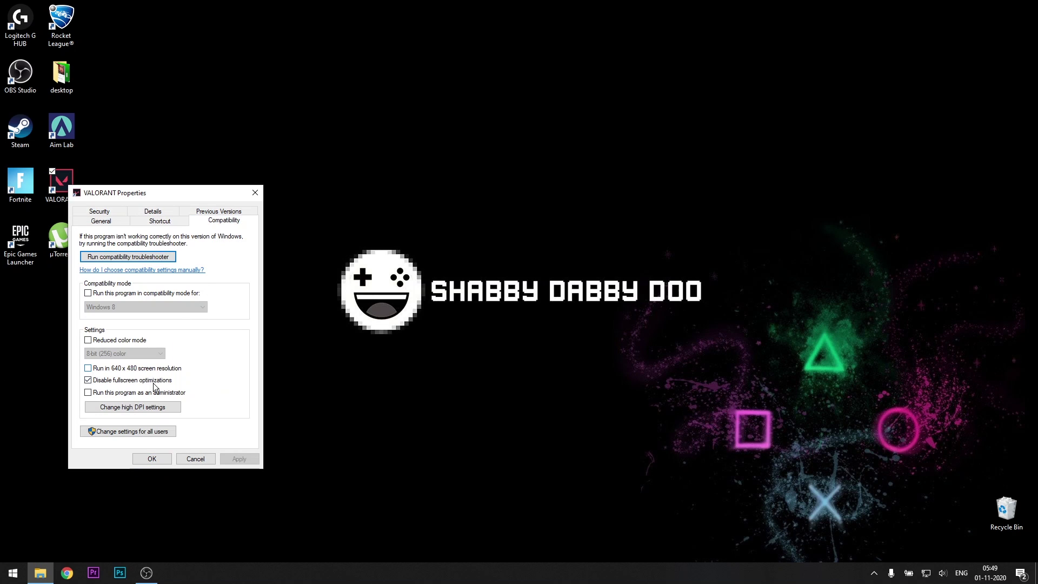
pyautogui.click(129, 407)
pyautogui.click(181, 402)
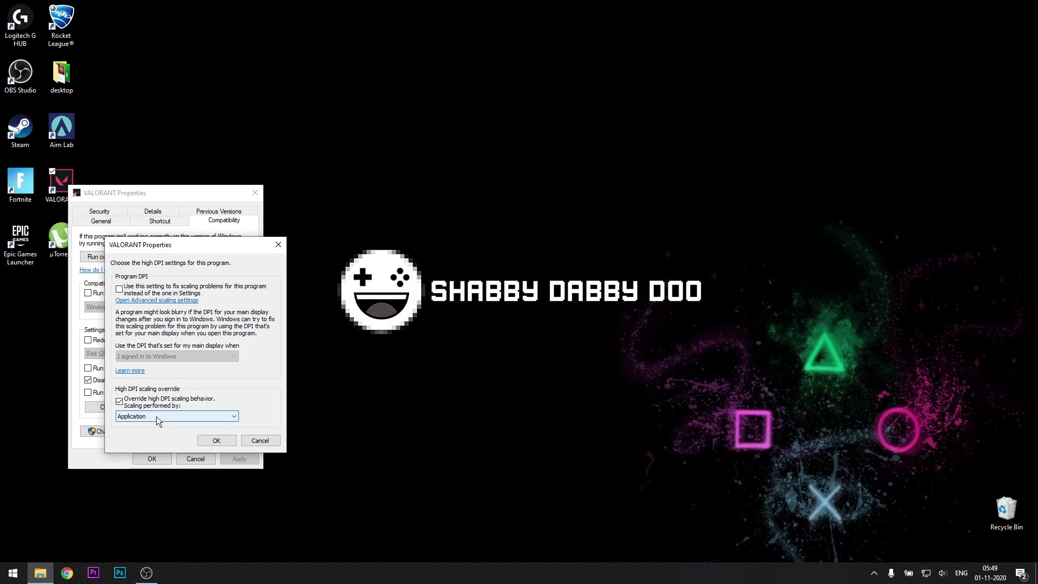
pyautogui.click(212, 440)
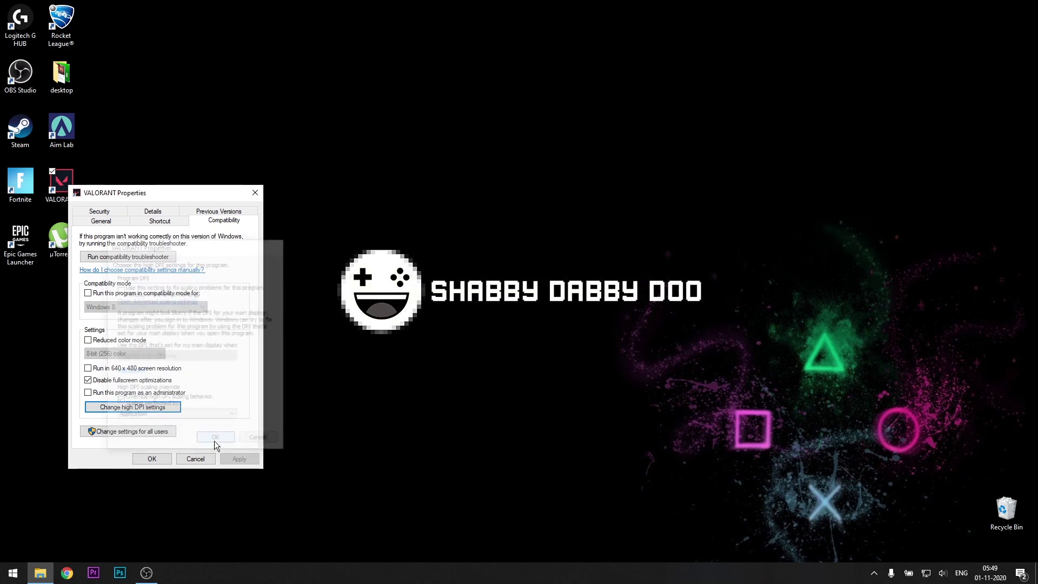
pyautogui.click(169, 458)
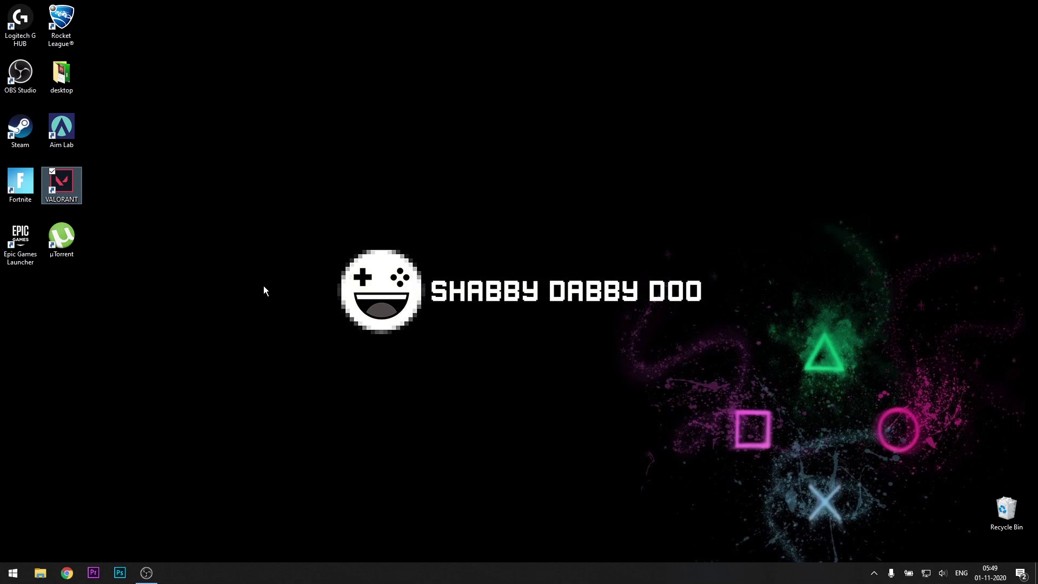
# - Deselect the VALORANT shortcut and bring up the desktop context menu listing NVIDIA Control Panel
pyautogui.click(263, 246)
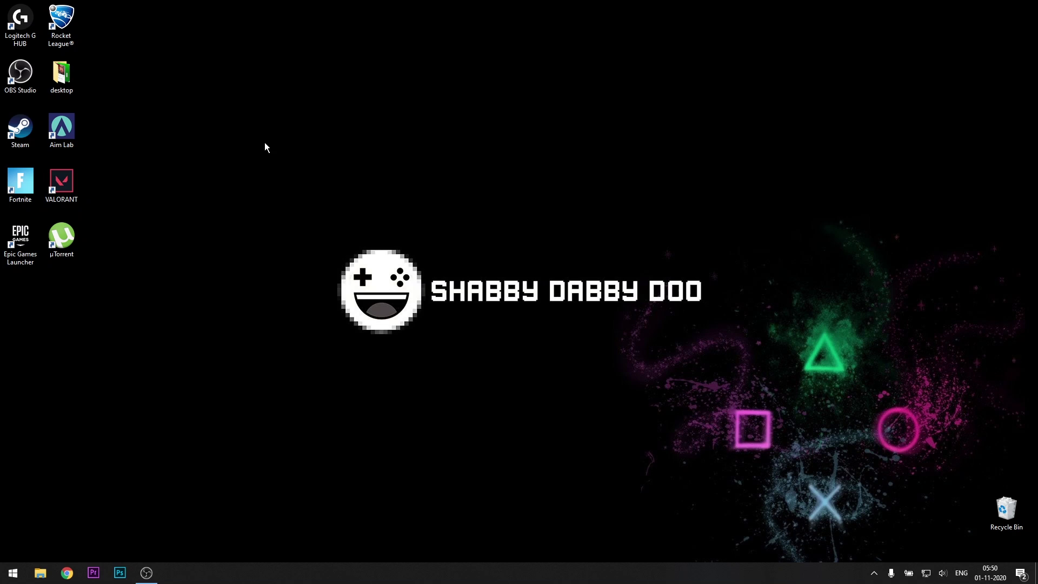
pyautogui.rightClick(257, 125)
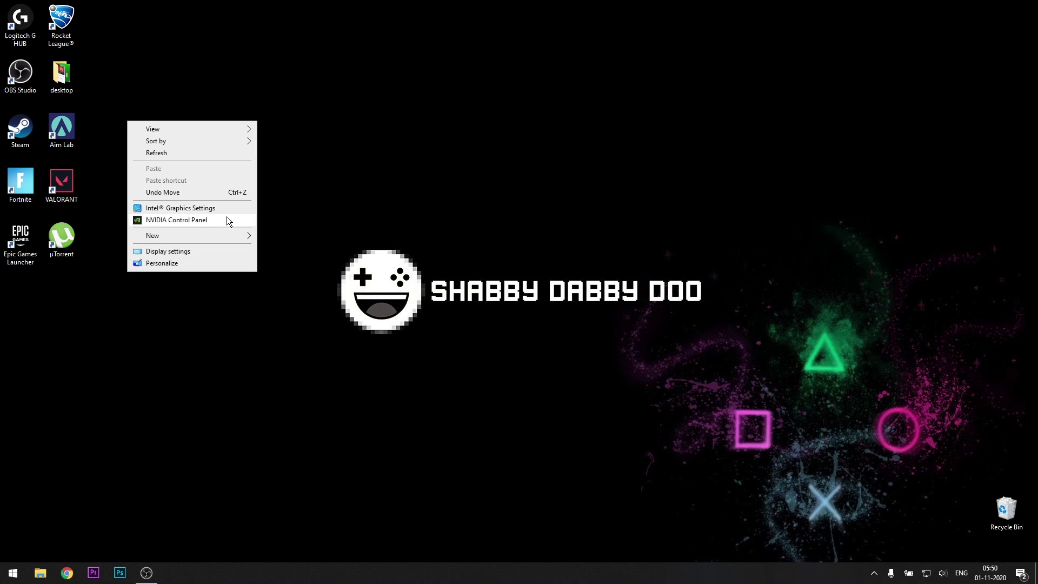
pyautogui.rightClick(328, 125)
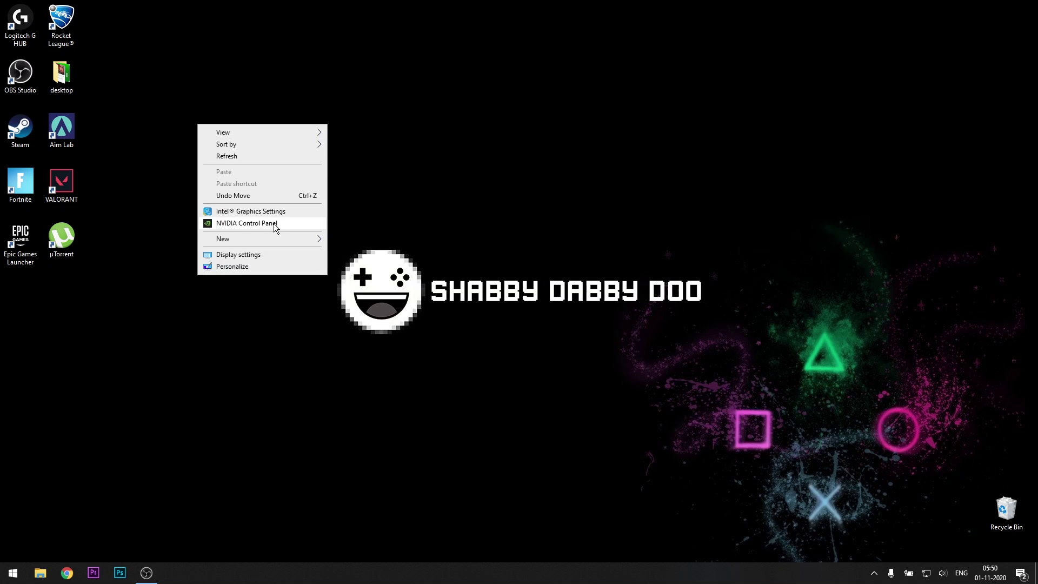
# - Launch NVIDIA Control Panel and set the preferred graphics processor to High-performance NVIDIA processor
pyautogui.click(245, 223)
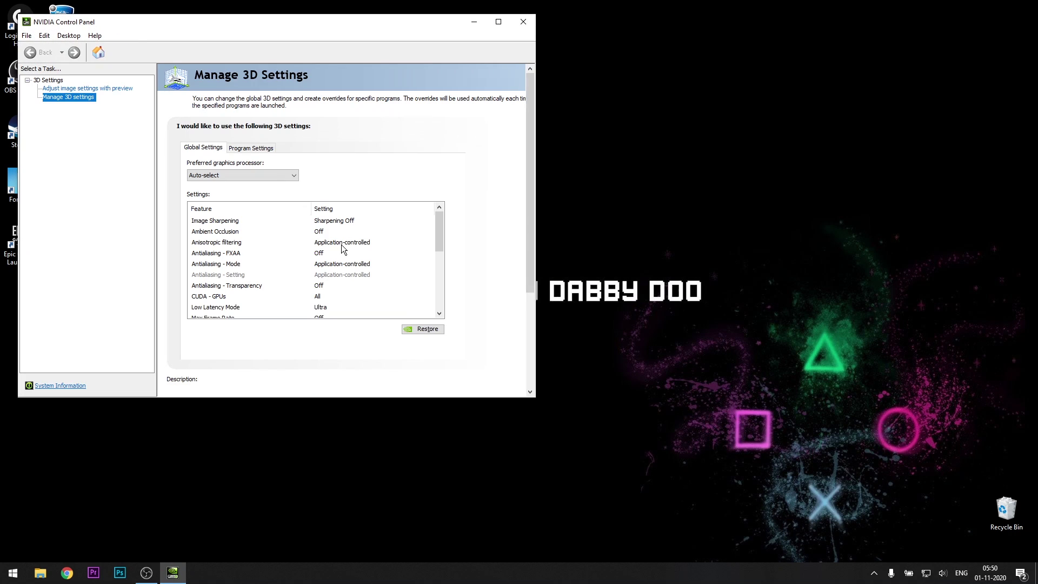
pyautogui.moveTo(228, 30); pyautogui.dragTo(334, 96)
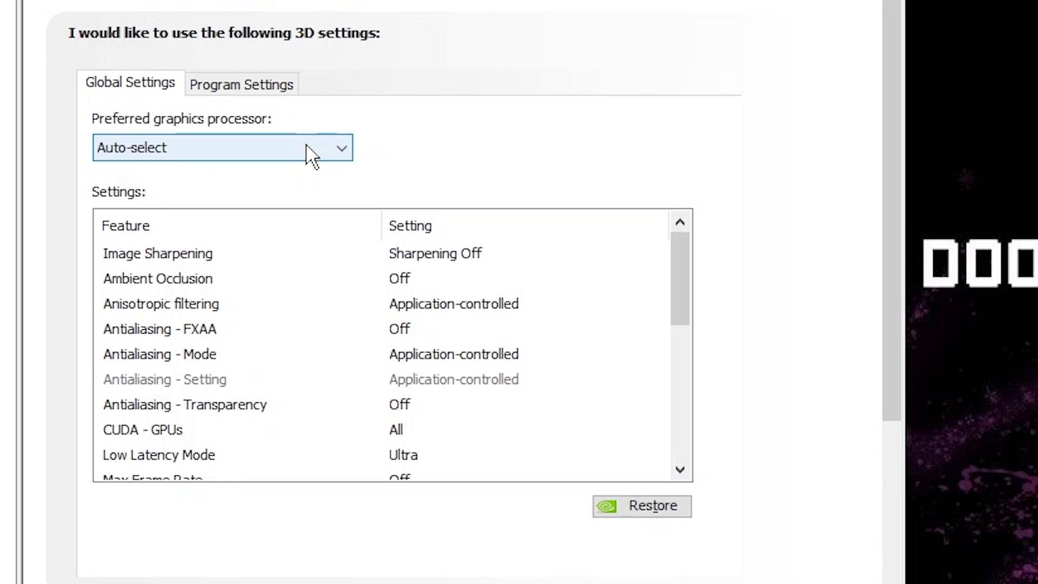
pyautogui.click(384, 240)
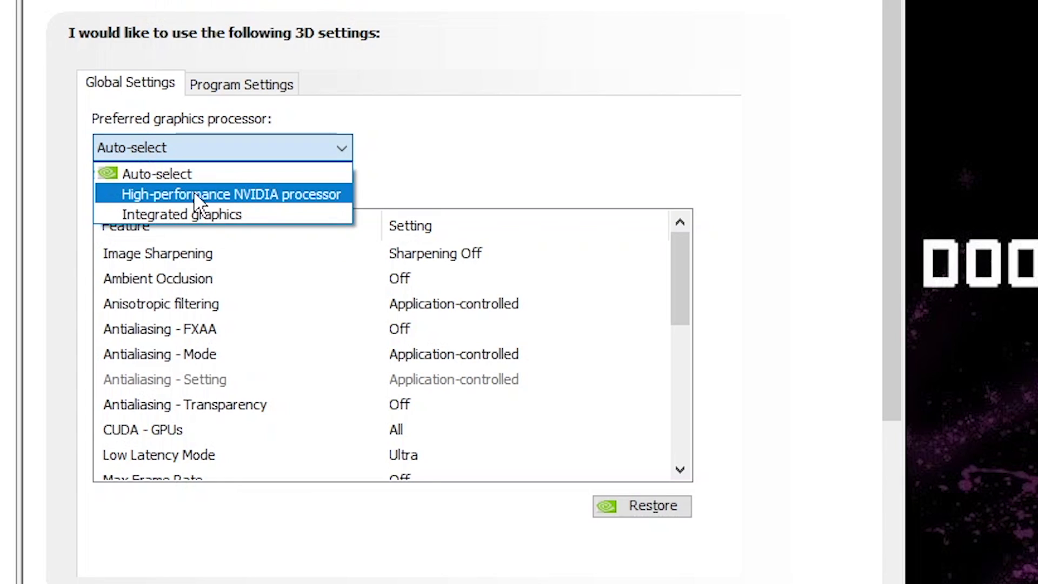
pyautogui.click(297, 196)
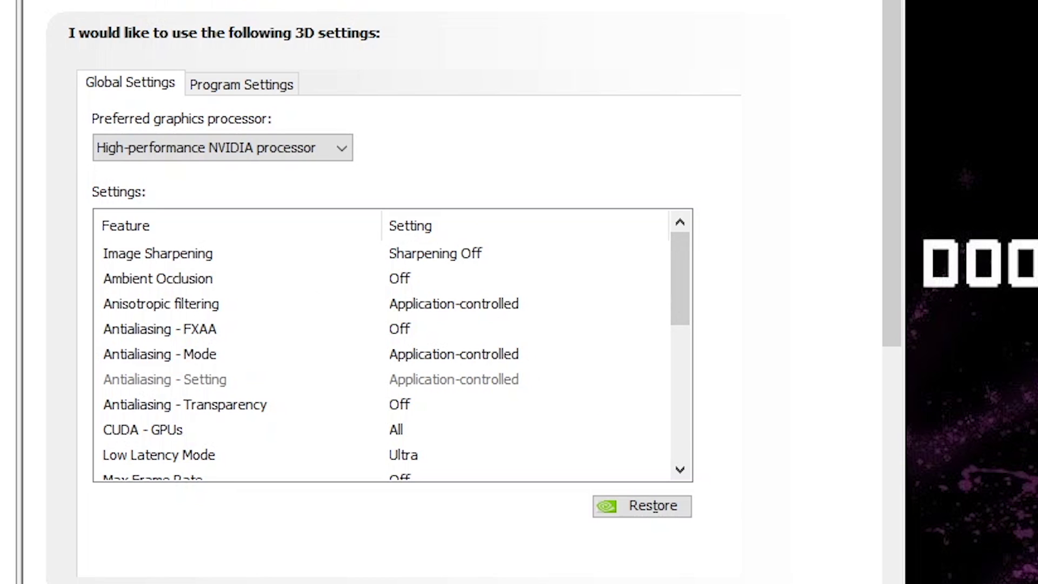
# - Set the global Power management mode to Prefer maximum performance
pyautogui.scroll(-1, 185, 385)
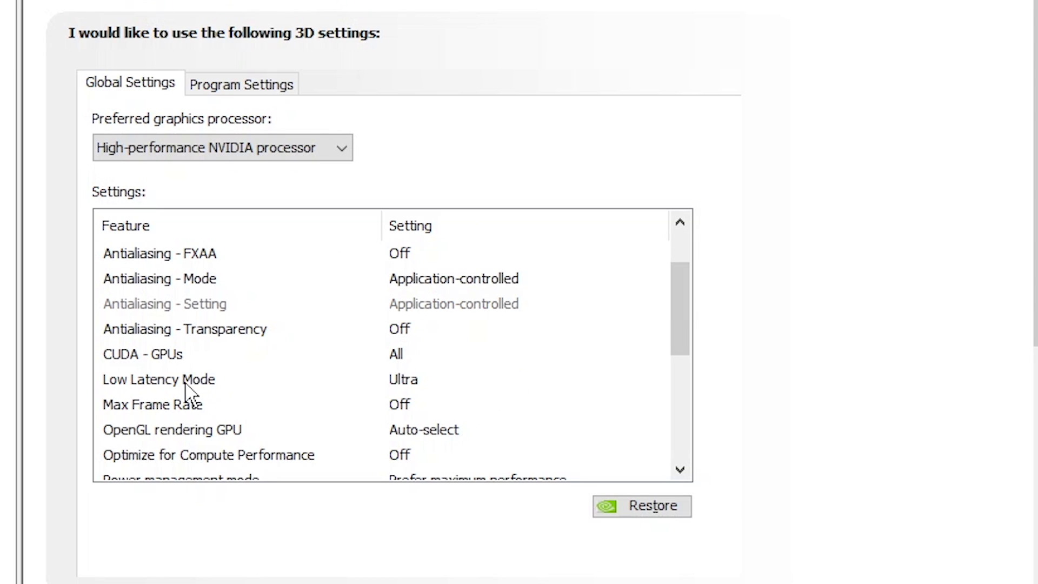
pyautogui.scroll(-1, 374, 403)
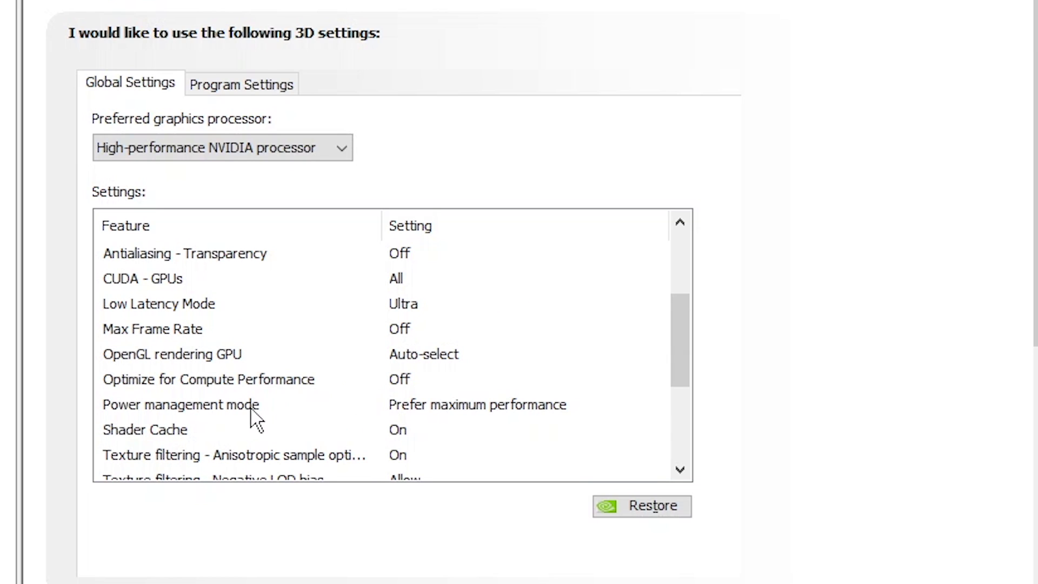
pyautogui.click(469, 405)
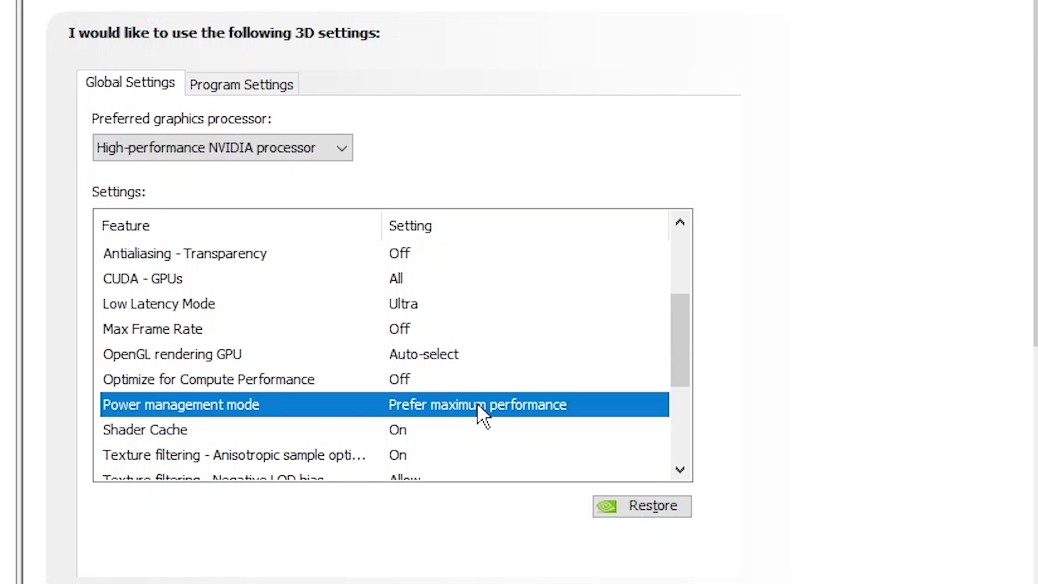
pyautogui.click(503, 409)
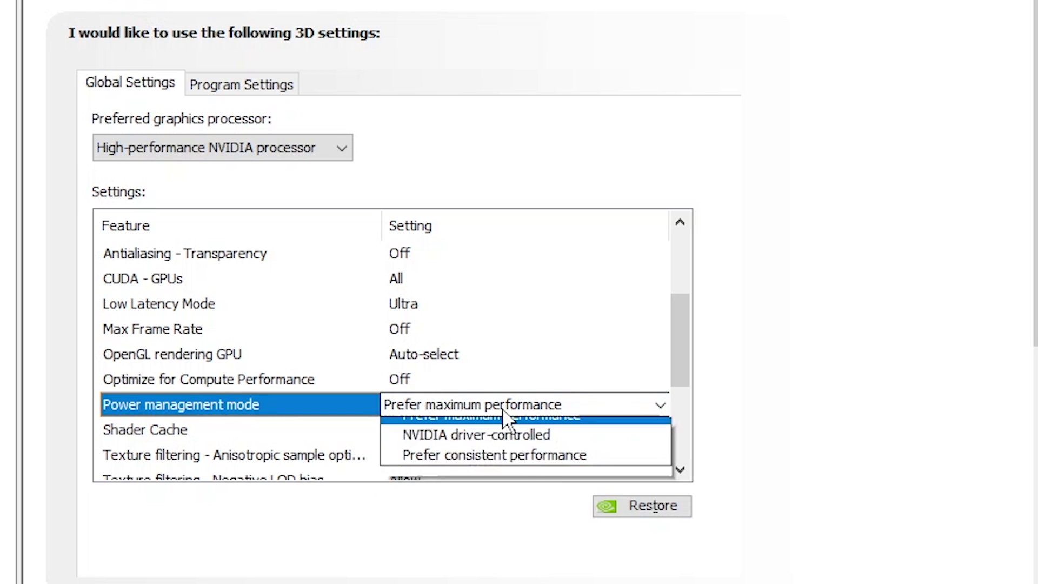
pyautogui.click(486, 463)
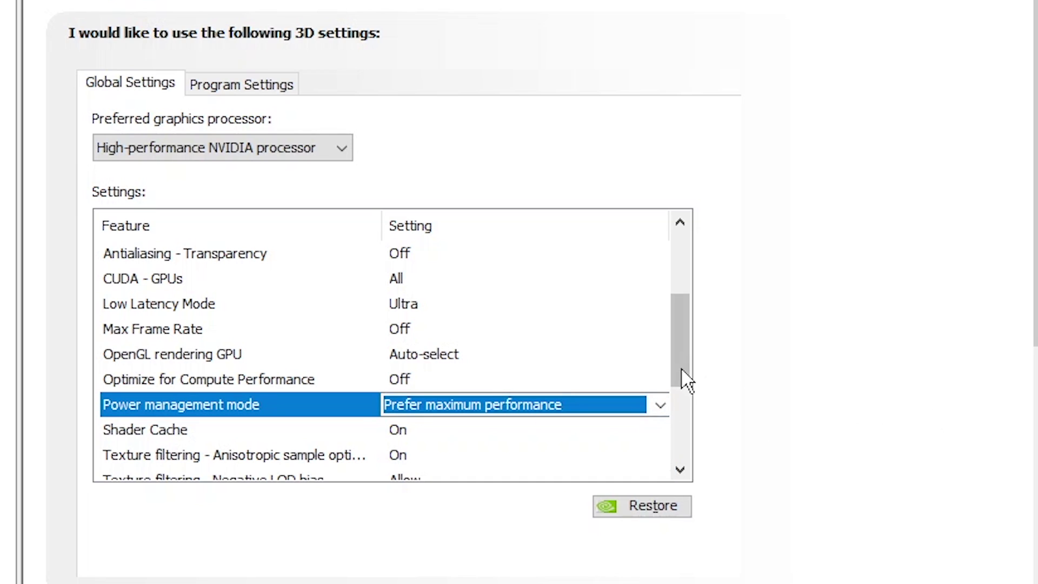
pyautogui.moveTo(680, 368); pyautogui.dragTo(700, 276)
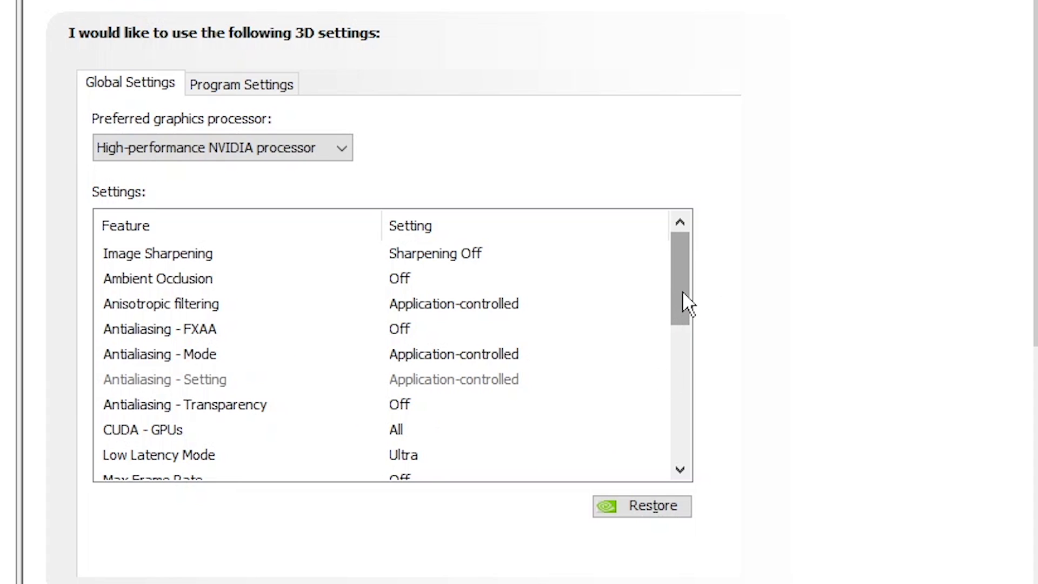
pyautogui.moveTo(683, 291); pyautogui.dragTo(690, 439)
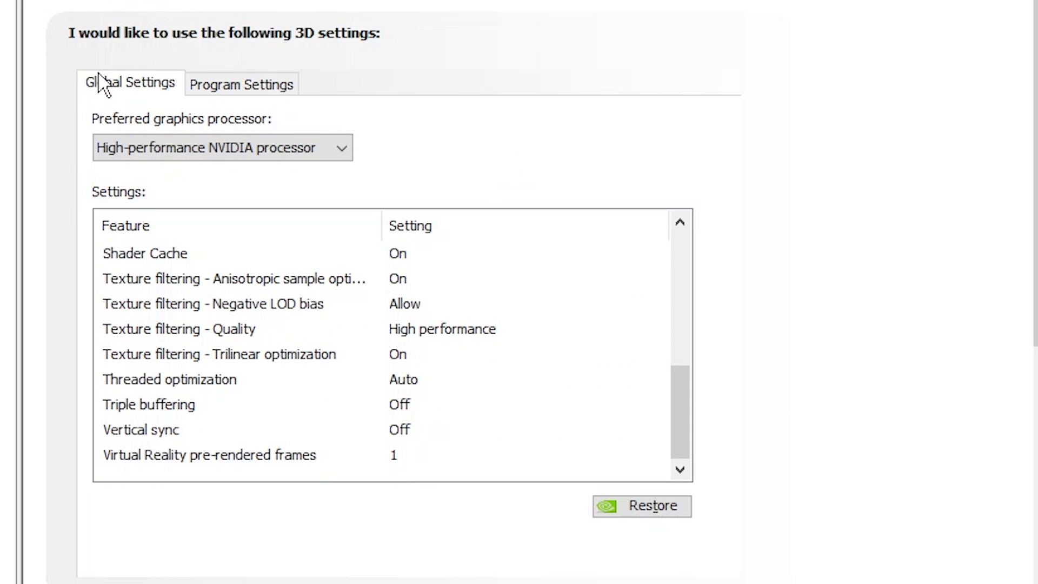
# - On Program Settings, choose Valorant from the list of programs to customize
pyautogui.click(258, 87)
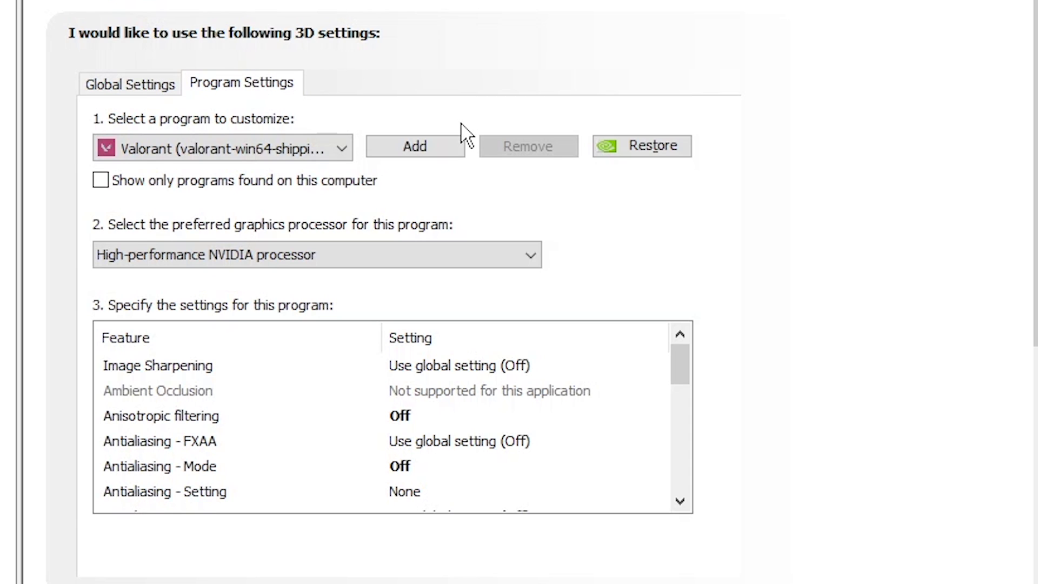
pyautogui.click(329, 151)
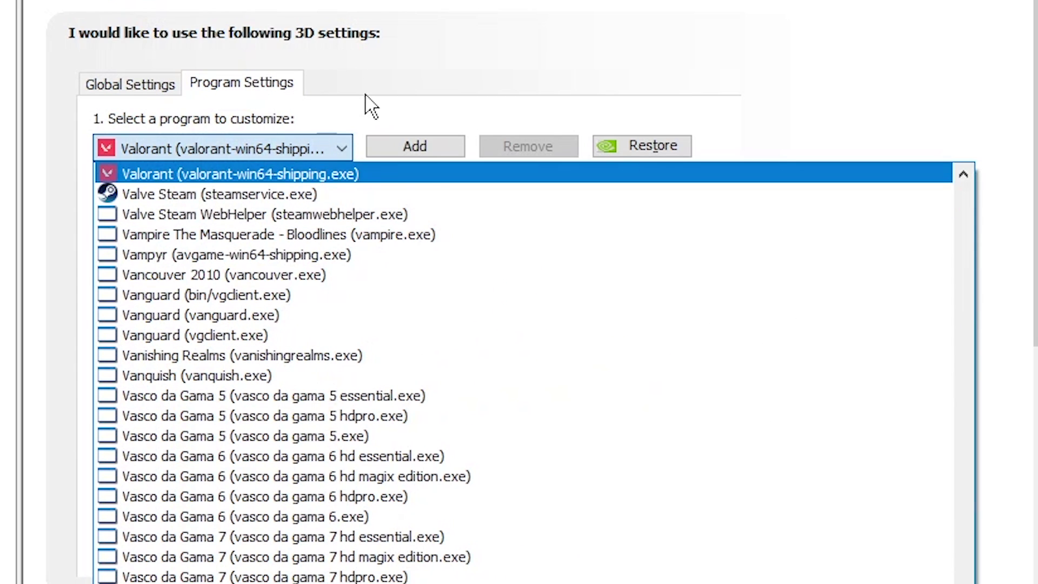
pyautogui.click(346, 151)
pyautogui.click(346, 151)
pyautogui.scroll(-2, 291, 352)
pyautogui.scroll(-20, 287, 400)
pyautogui.scroll(-10, 314, 411)
pyautogui.click(447, 5)
# - Browse the Add program dialog and close it without adding anything
pyautogui.click(437, 154)
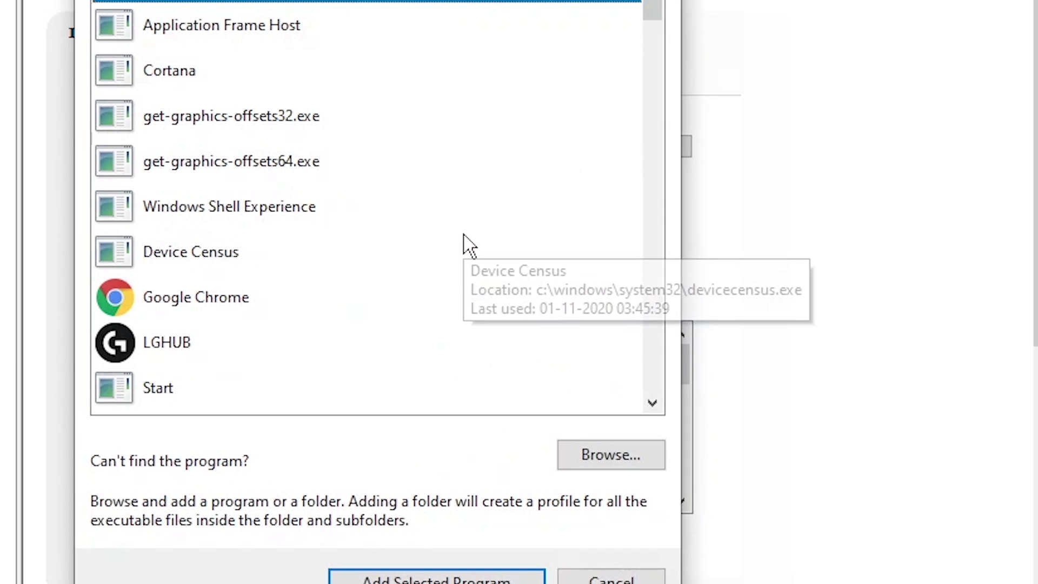
pyautogui.scroll(-3, 355, 241)
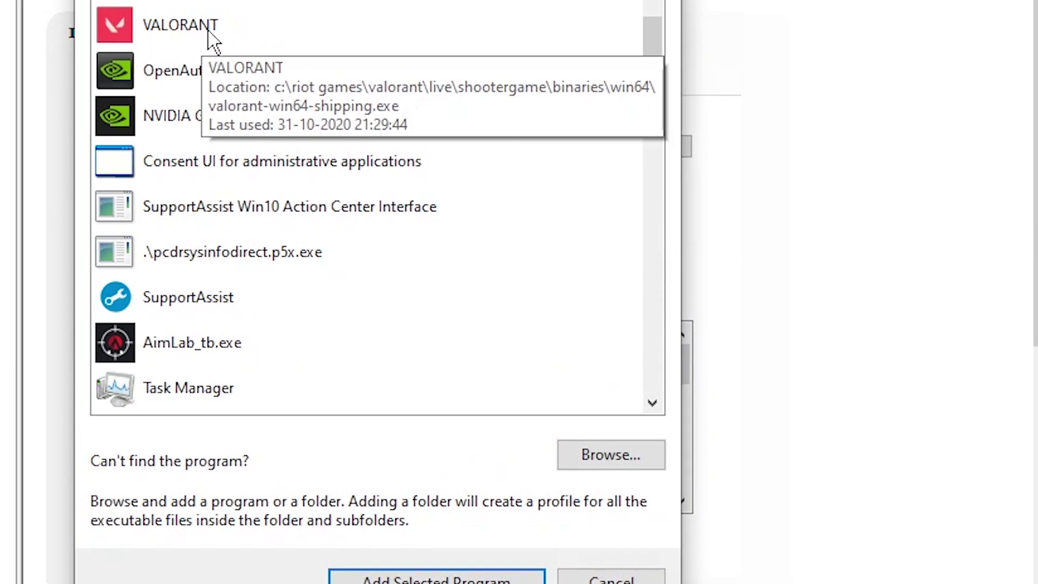
pyautogui.scroll(-8, 387, 115)
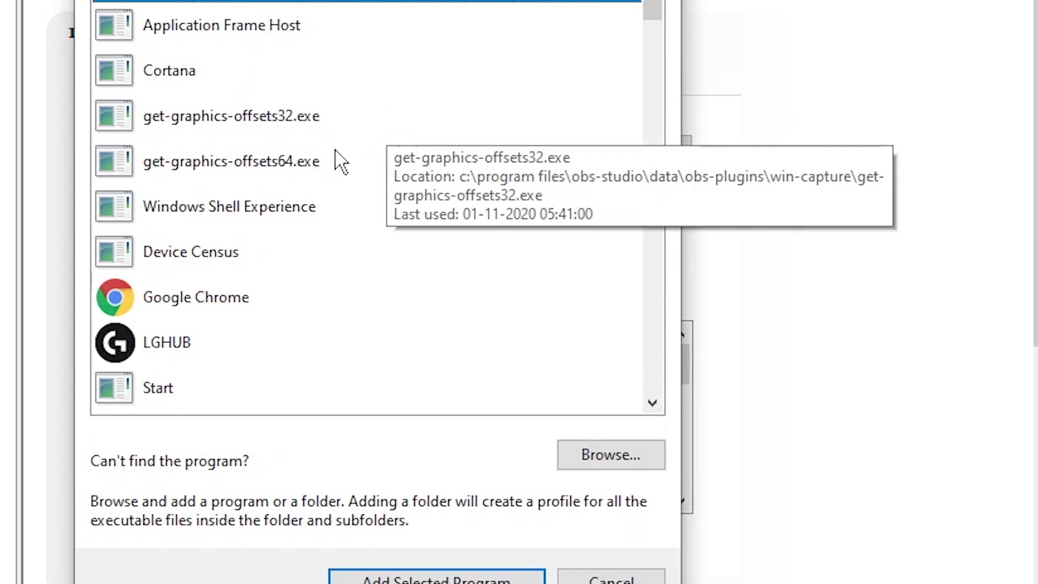
pyautogui.scroll(-1, 231, 218)
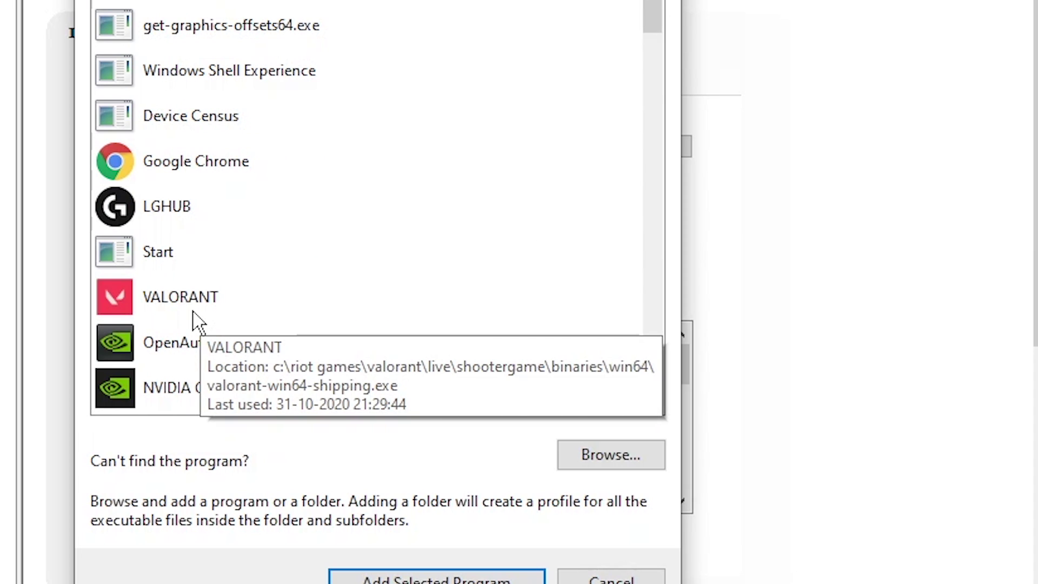
pyautogui.scroll(-15, 289, 319)
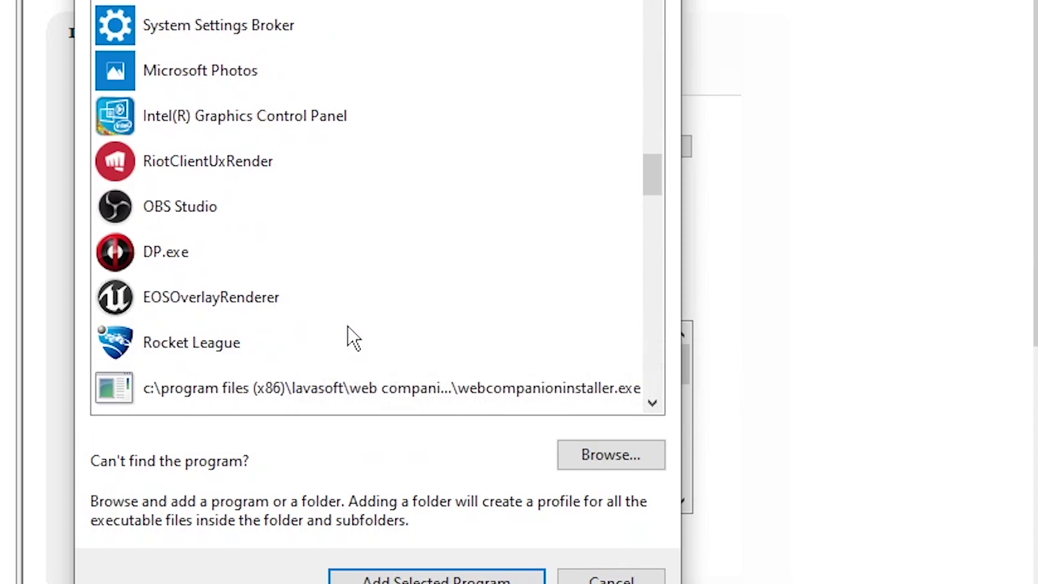
pyautogui.scroll(-3, 397, 394)
pyautogui.click(599, 575)
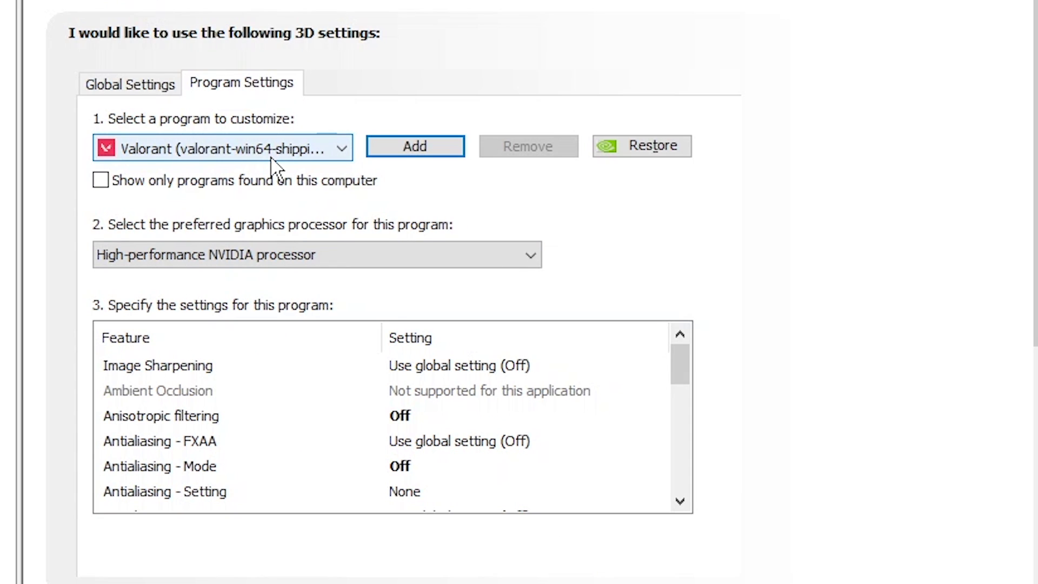
# - Keep Valorant on the High-performance NVIDIA processor, close the panel, and search Windows for 'devic'
pyautogui.click(168, 254)
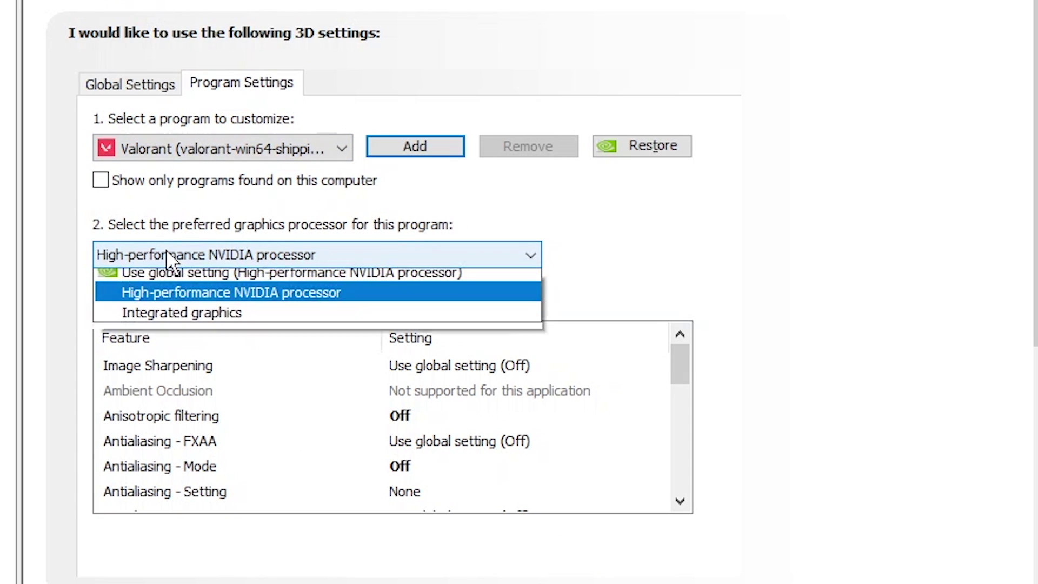
pyautogui.click(238, 293)
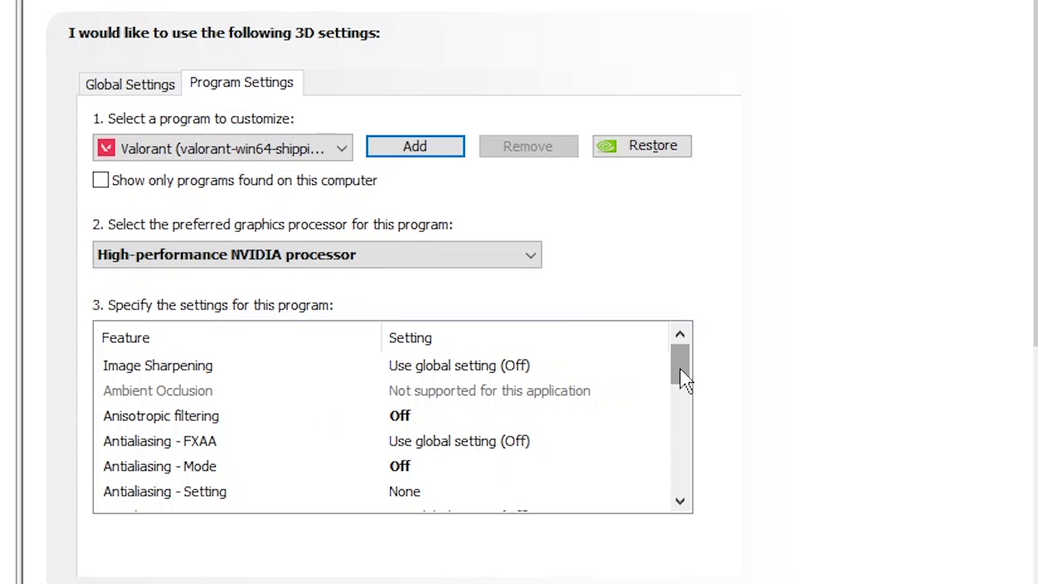
pyautogui.moveTo(680, 369); pyautogui.dragTo(692, 351)
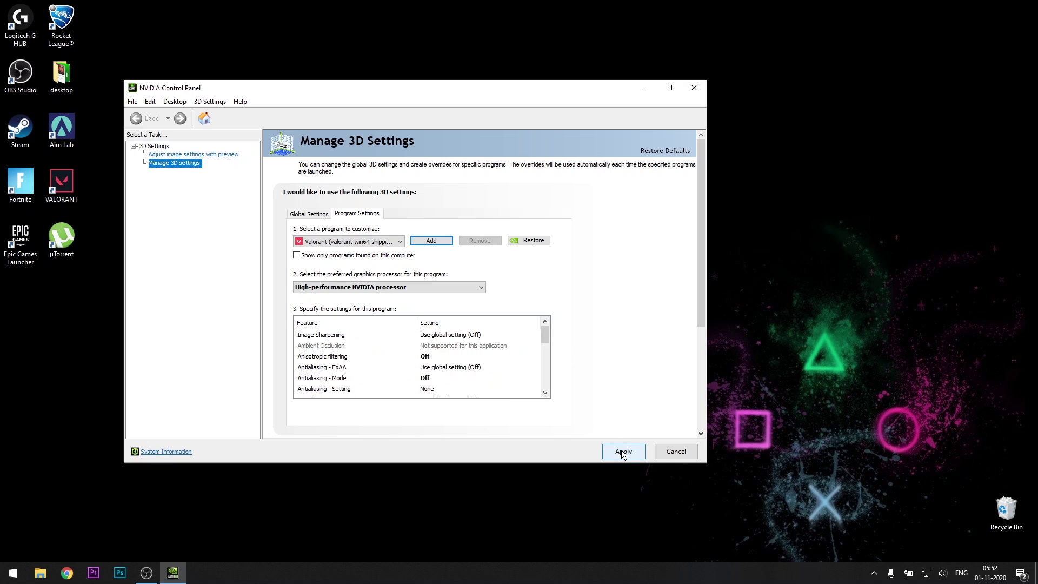
pyautogui.click(323, 215)
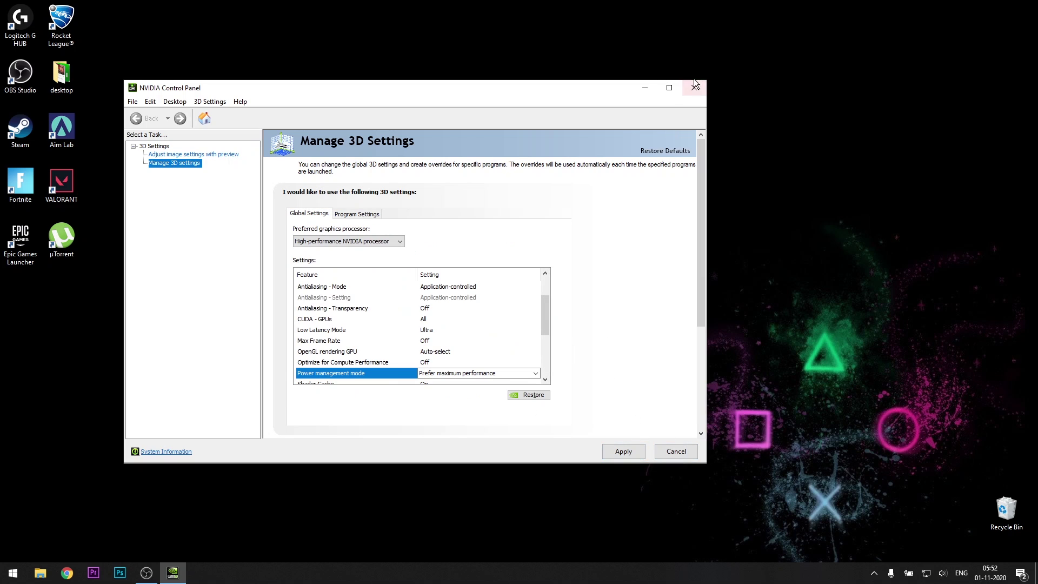
pyautogui.click(674, 450)
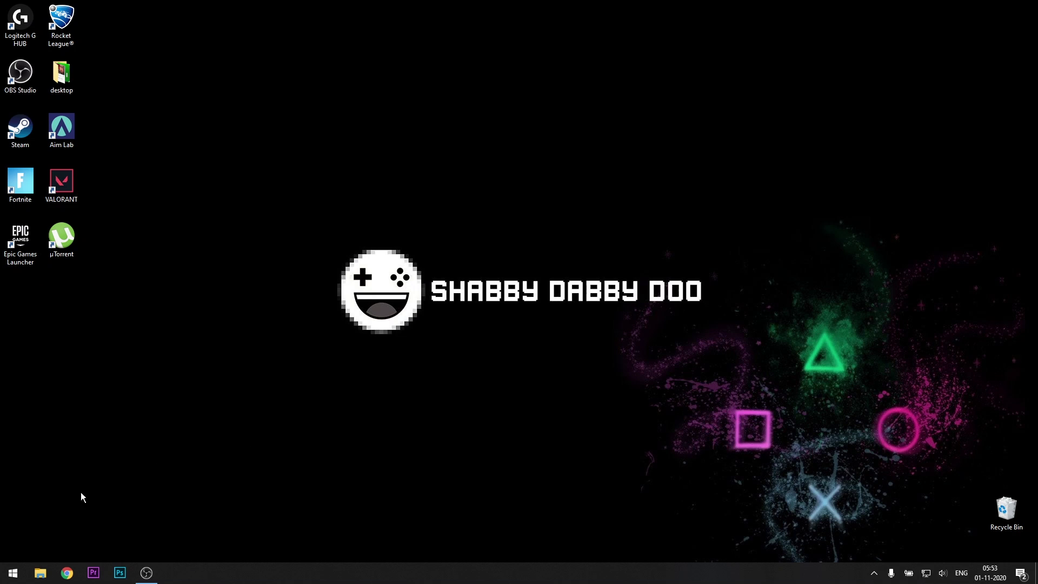
pyautogui.click(1, 577)
pyautogui.write('de')
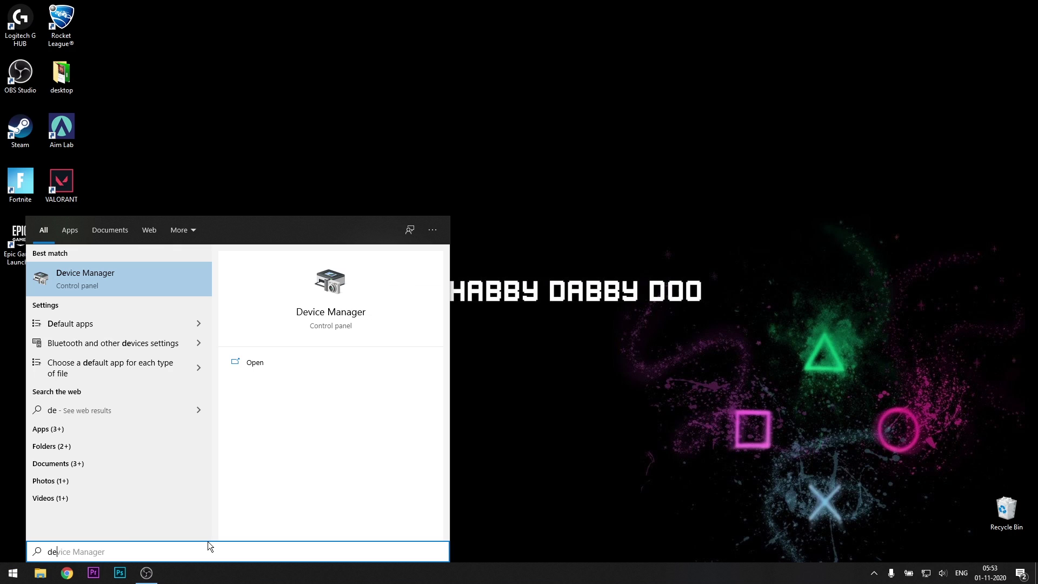
pyautogui.write('vic')
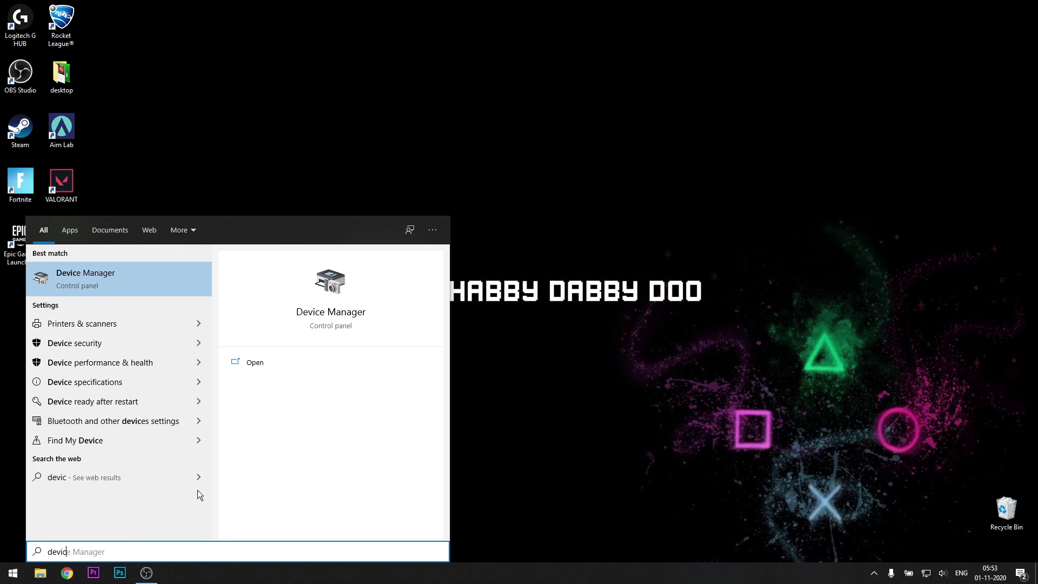
# - Launch Device Manager, enlarge its window, and select the System devices category
pyautogui.click(110, 282)
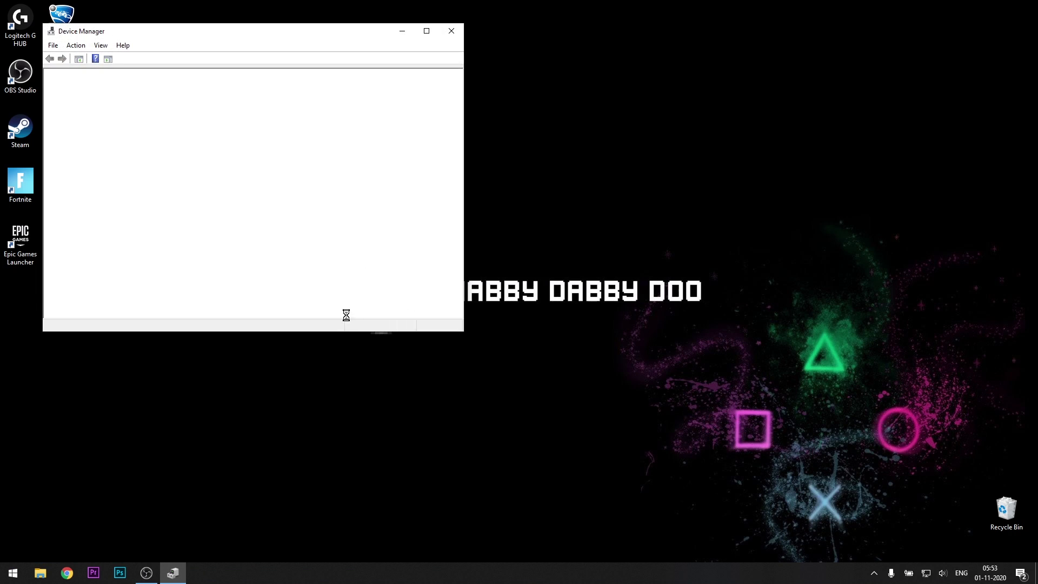
pyautogui.moveTo(461, 332); pyautogui.dragTo(870, 494)
pyautogui.moveTo(346, 24); pyautogui.dragTo(475, 31)
pyautogui.scroll(-2, 234, 307)
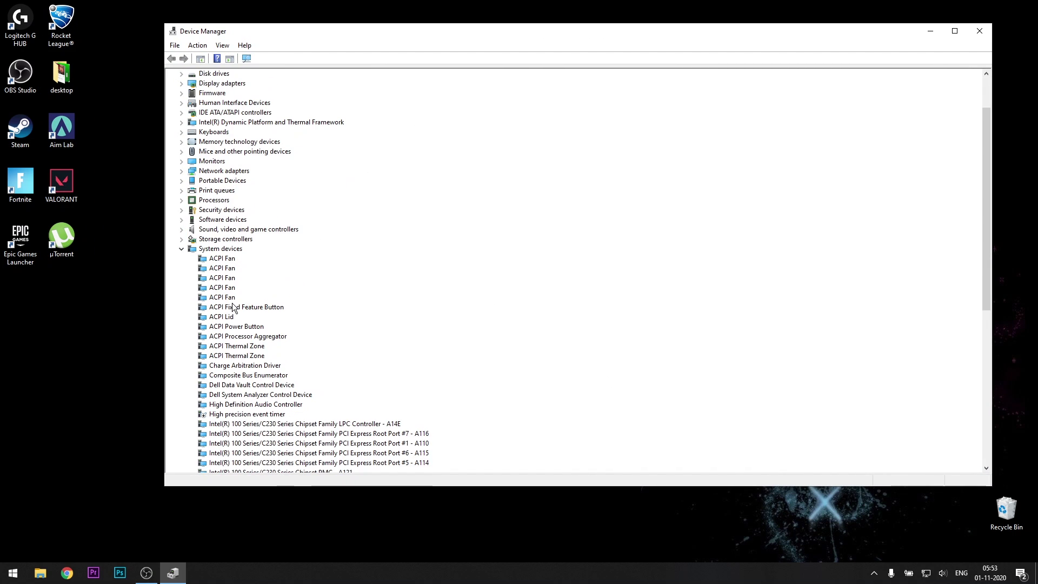
pyautogui.scroll(-2, 227, 280)
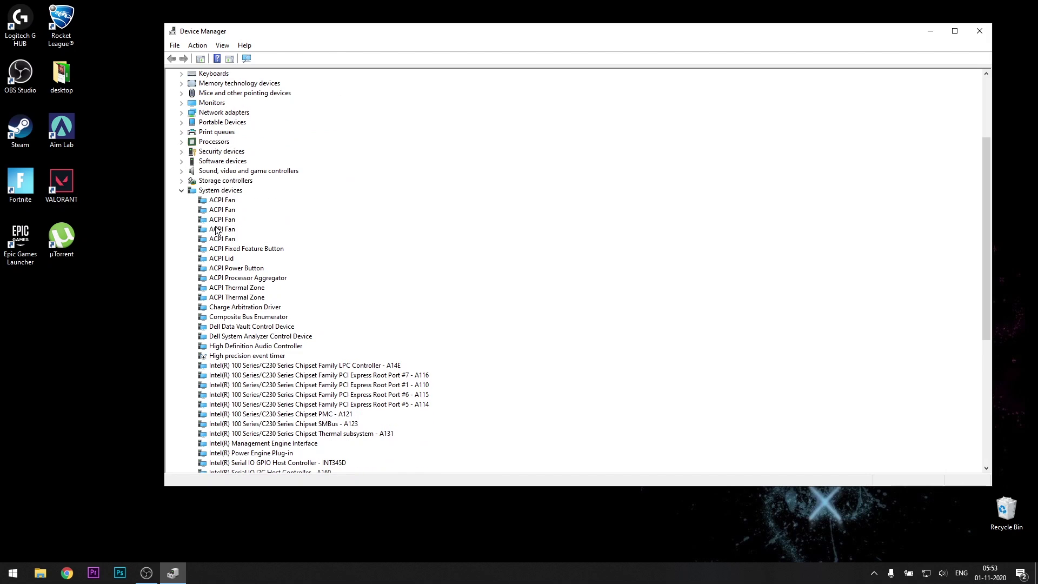
pyautogui.click(219, 191)
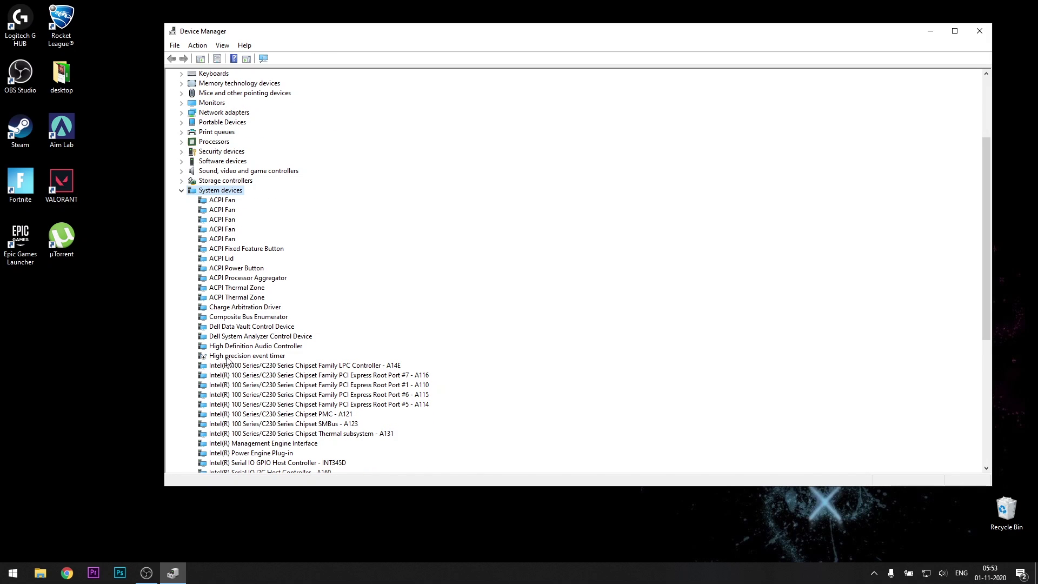
# - Confirm High precision event timer's menu offers Enable device, leaving the timer disabled
pyautogui.click(274, 357)
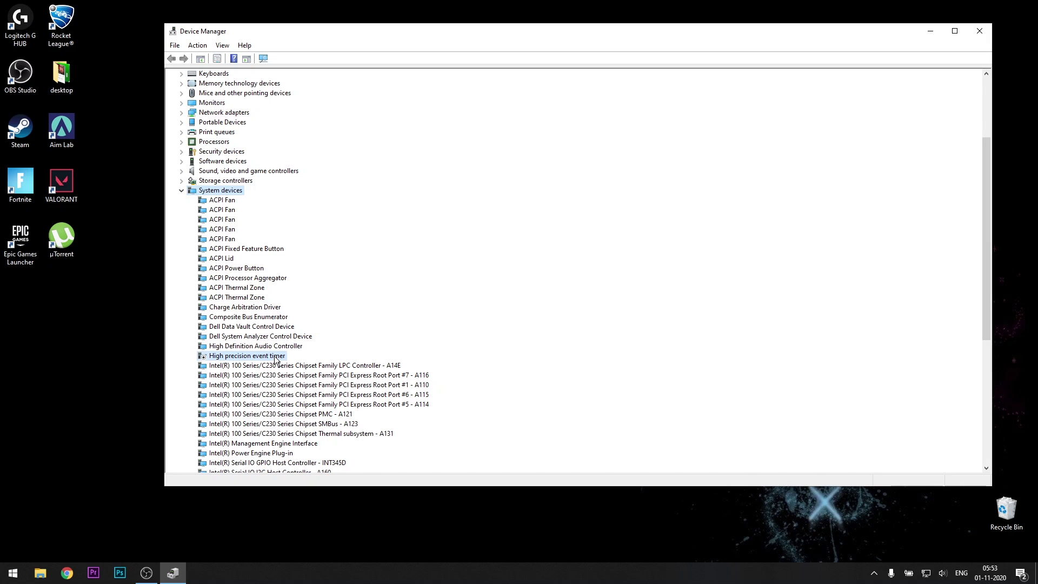
pyautogui.rightClick(274, 357)
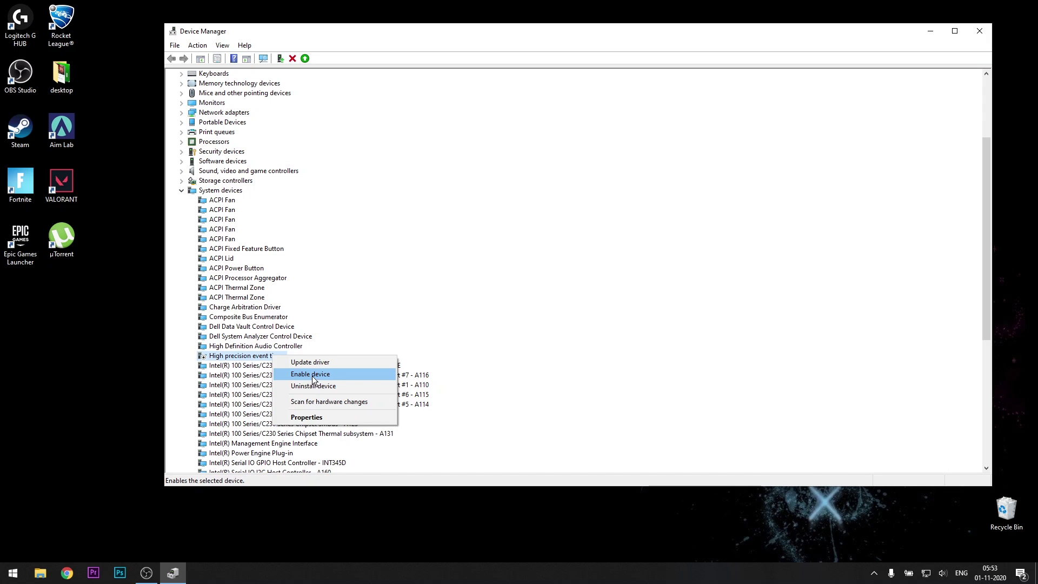
pyautogui.rightClick(263, 360)
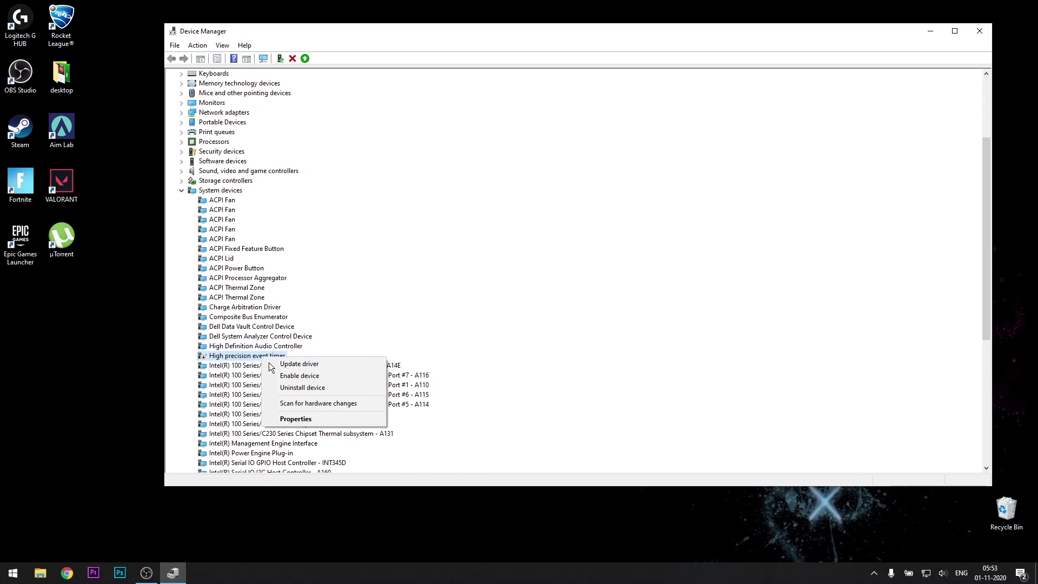
pyautogui.click(246, 361)
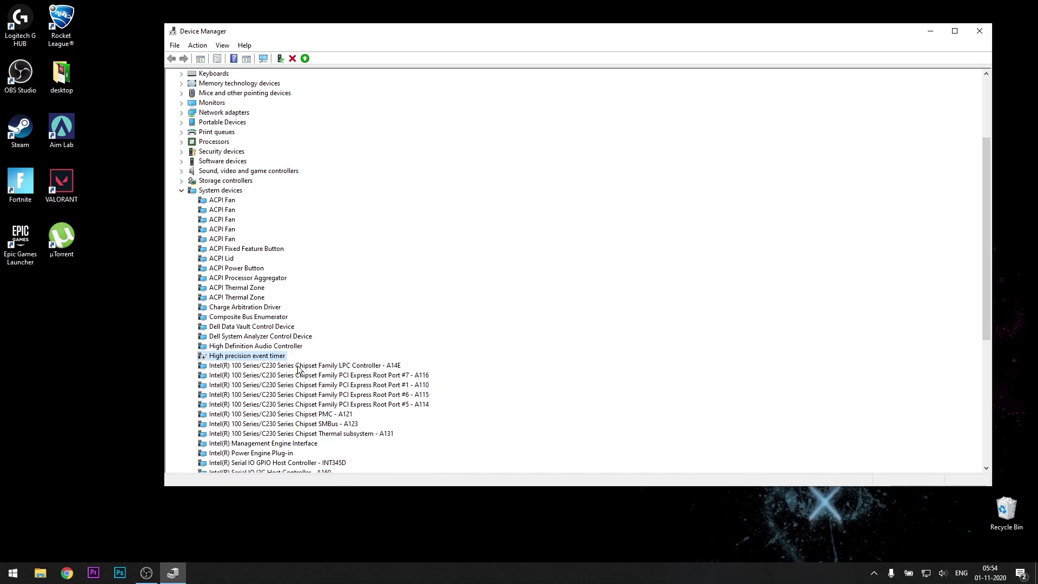
pyautogui.rightClick(281, 360)
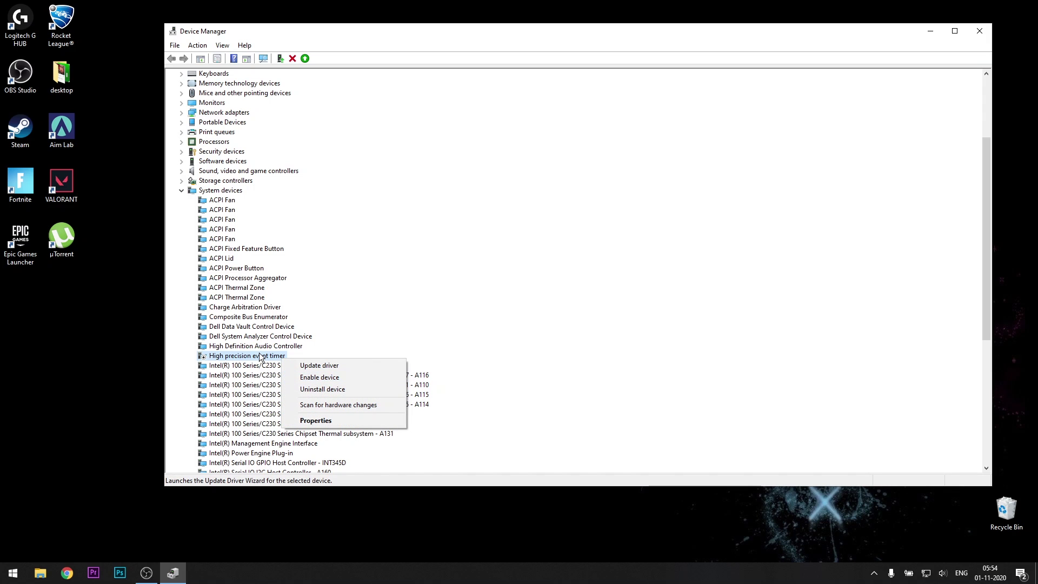
pyautogui.rightClick(259, 352)
pyautogui.rightClick(260, 357)
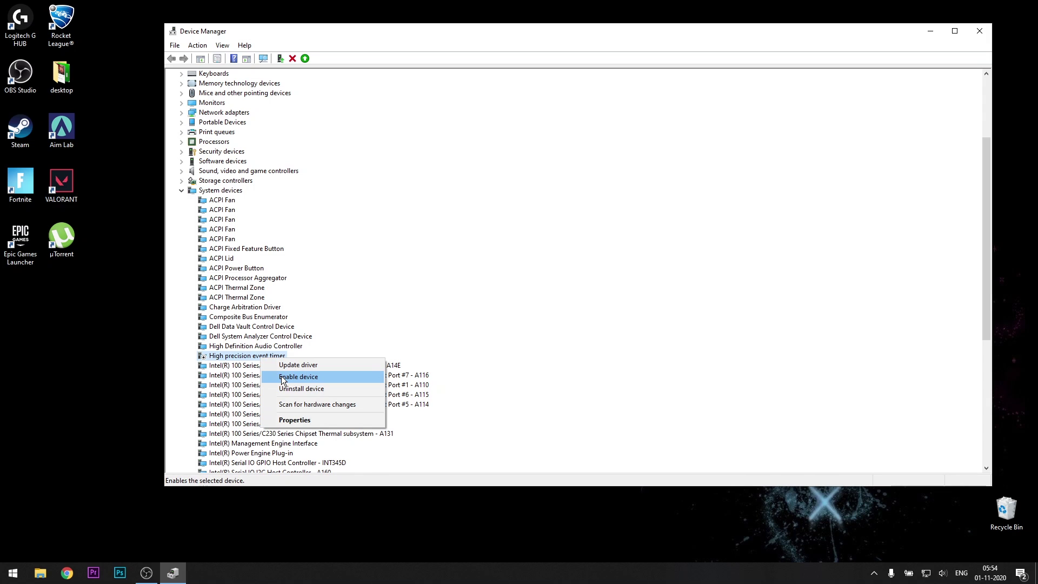
pyautogui.click(248, 356)
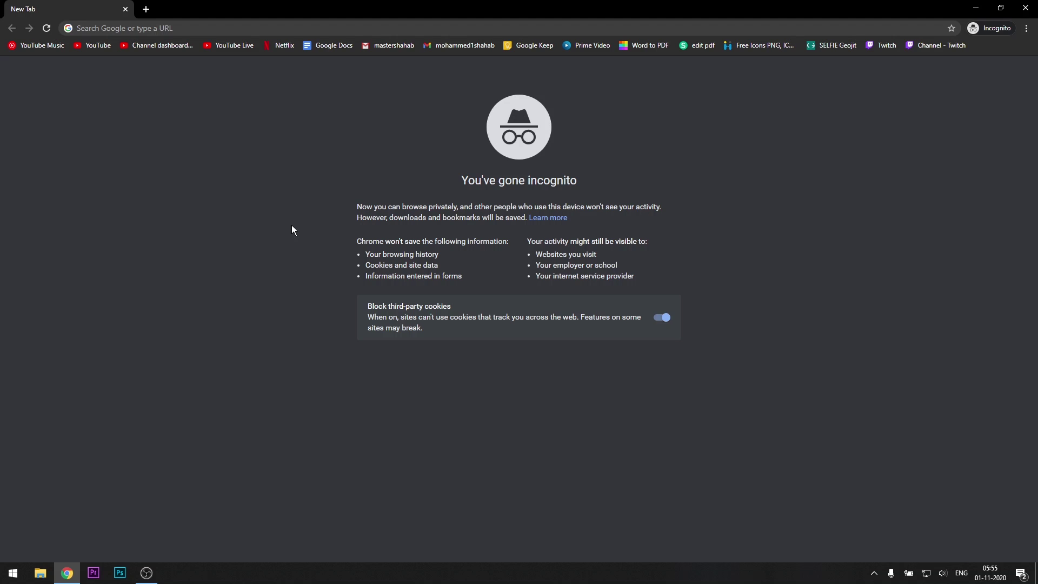
# - Go to the bitsum.com website in Chrome
pyautogui.click(160, 28)
pyautogui.write('bitsum.com')
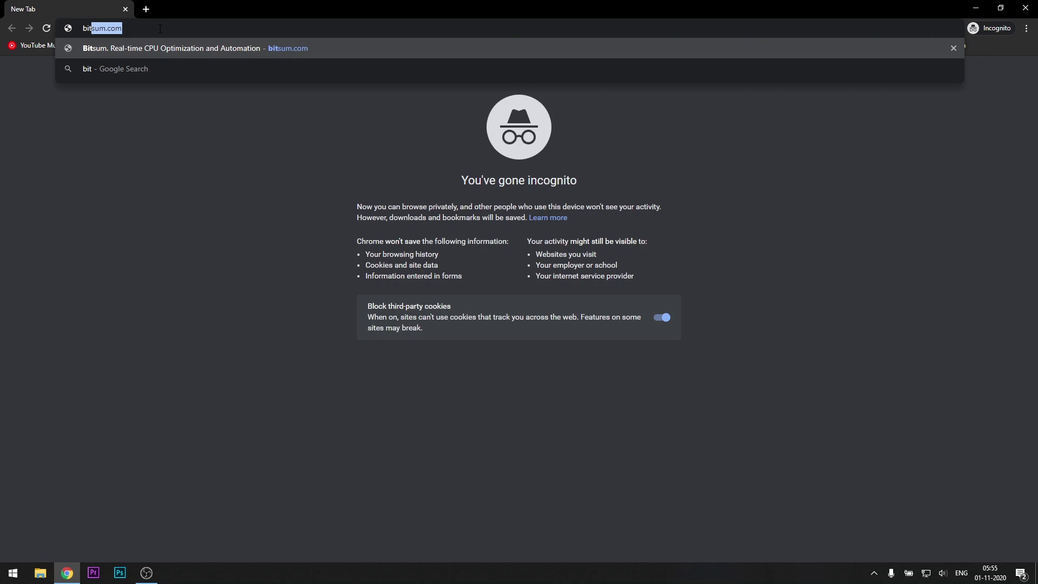
pyautogui.press('Right')
pyautogui.press('Return')
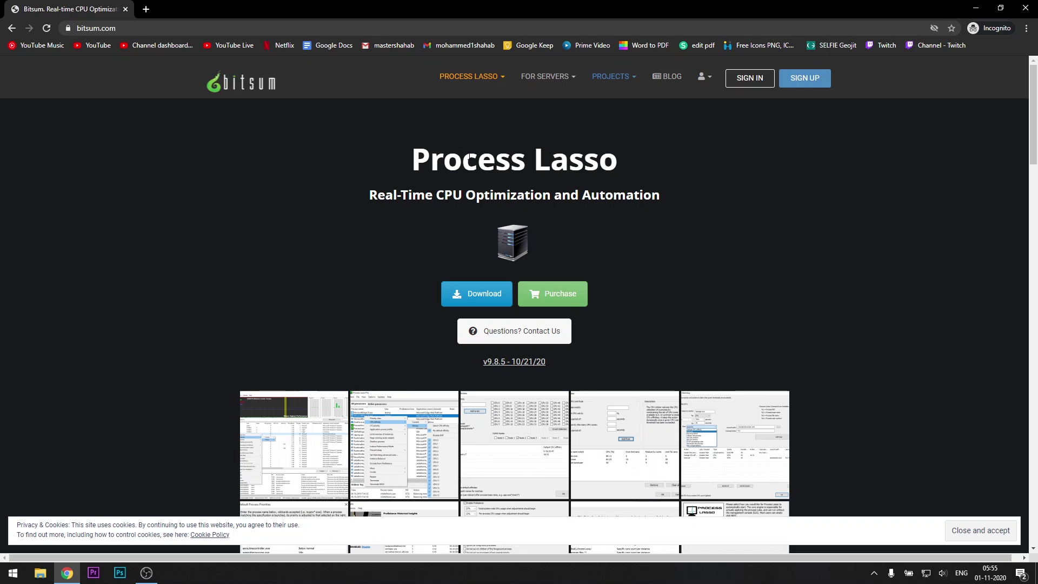
# - Download the Process Lasso installer processlassosetup64.exe from the Process Lasso page
pyautogui.moveTo(412, 159)
pyautogui.mouseDown()
pyautogui.moveTo(600, 162)
pyautogui.moveTo(631, 175)
pyautogui.mouseUp()
pyautogui.click(365, 192)
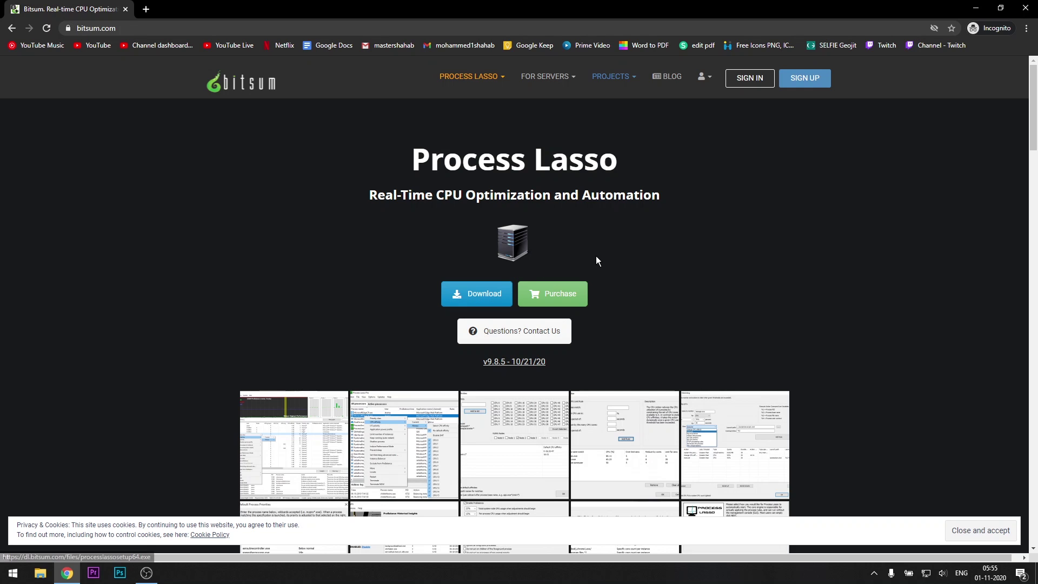
pyautogui.moveTo(370, 196); pyautogui.dragTo(600, 195)
pyautogui.click(600, 195)
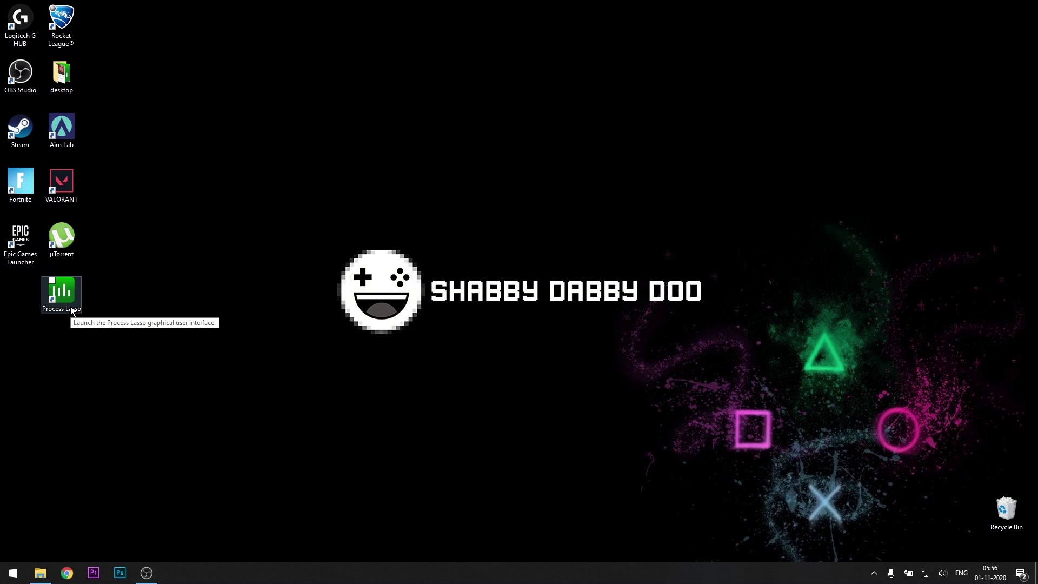
# - Launch Process Lasso from its desktop shortcut and move its window higher
pyautogui.doubleClick(64, 300)
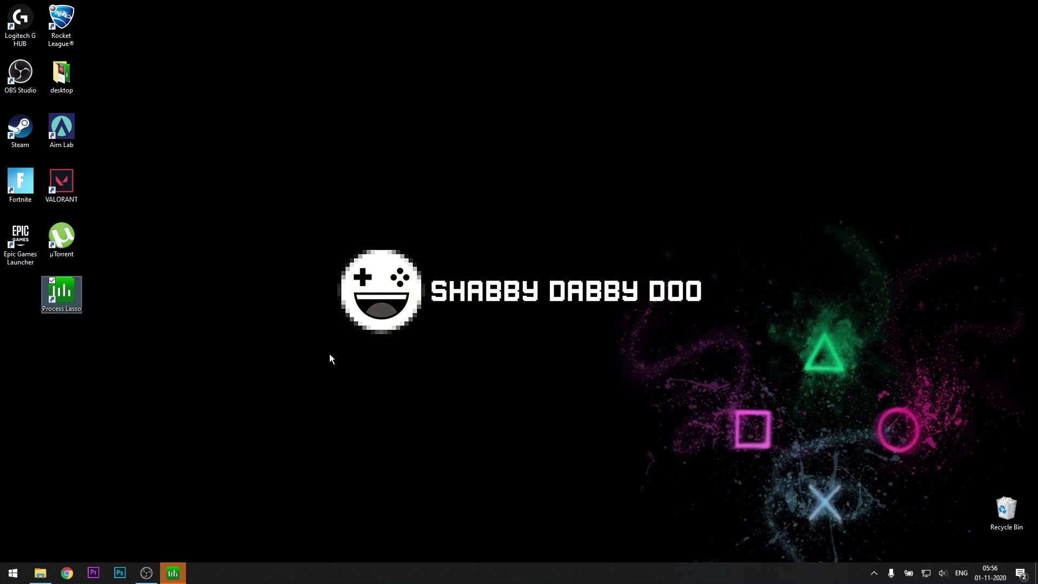
pyautogui.click(173, 572)
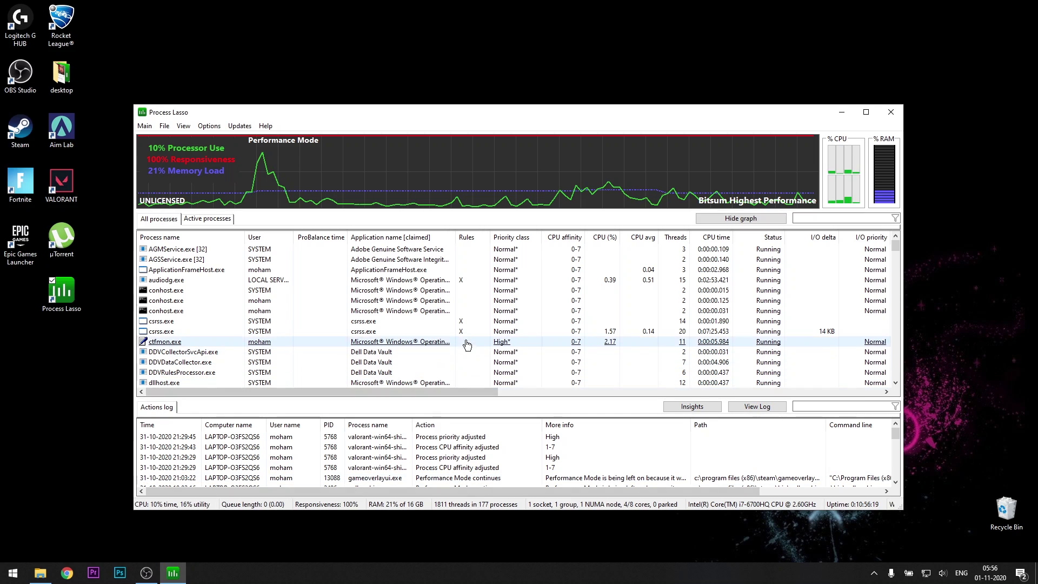
pyautogui.moveTo(446, 114); pyautogui.dragTo(444, 74)
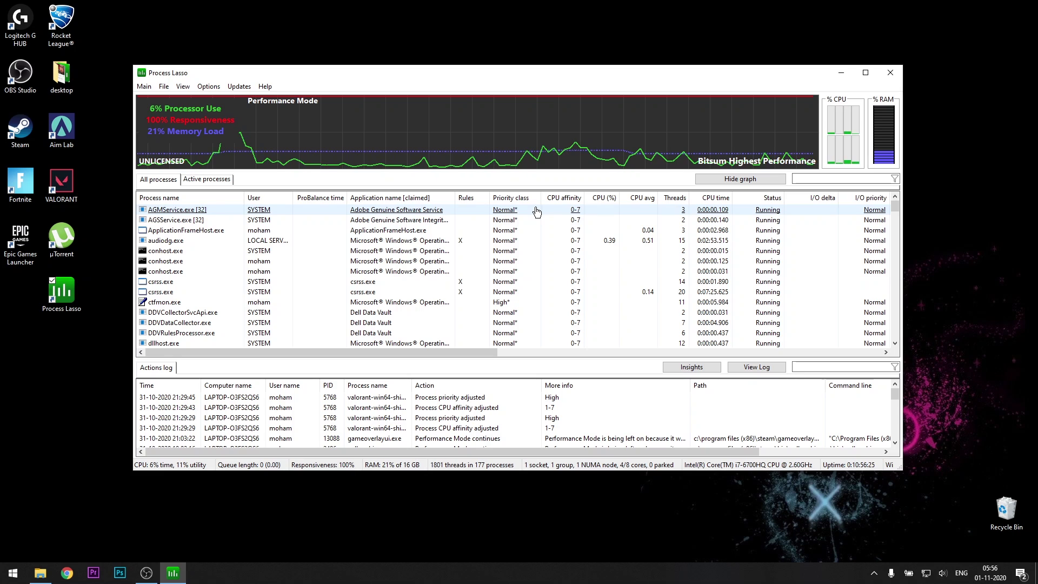
# - Choose Bitsum Highest Performance as the Performance Mode power plan under Options > Power
pyautogui.click(210, 88)
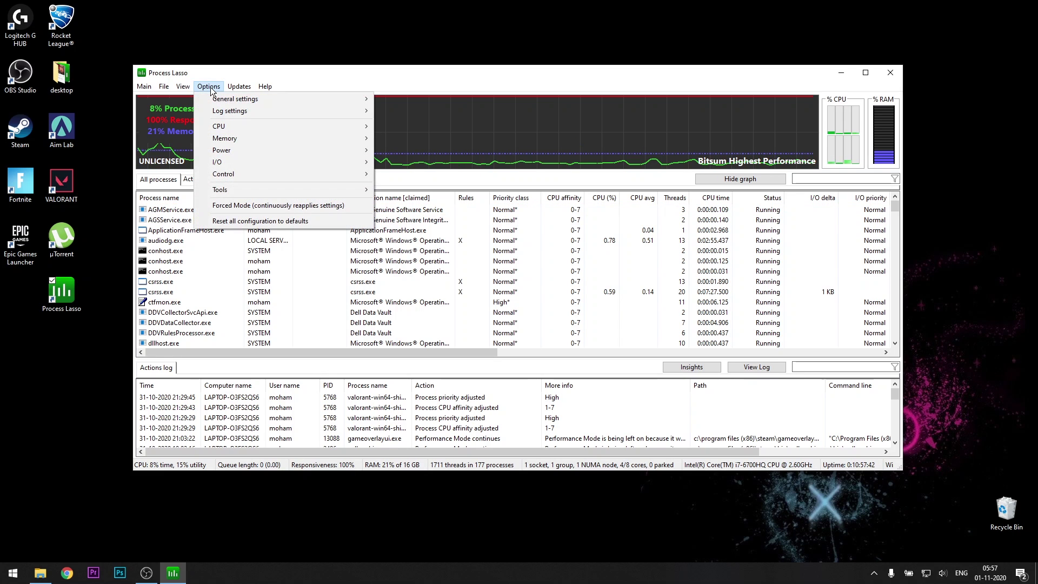
pyautogui.moveTo(319, 150)
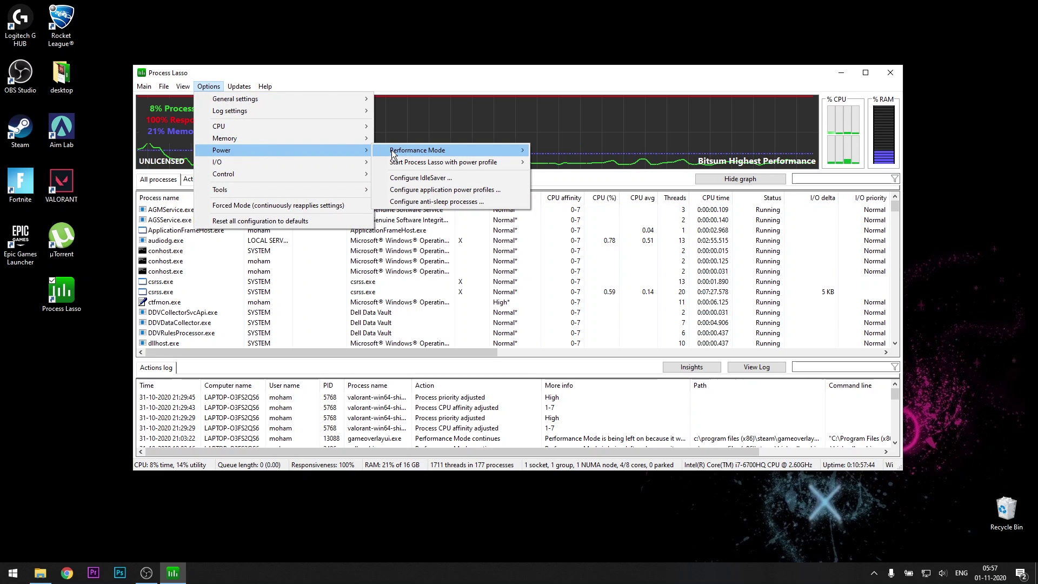
pyautogui.moveTo(394, 152)
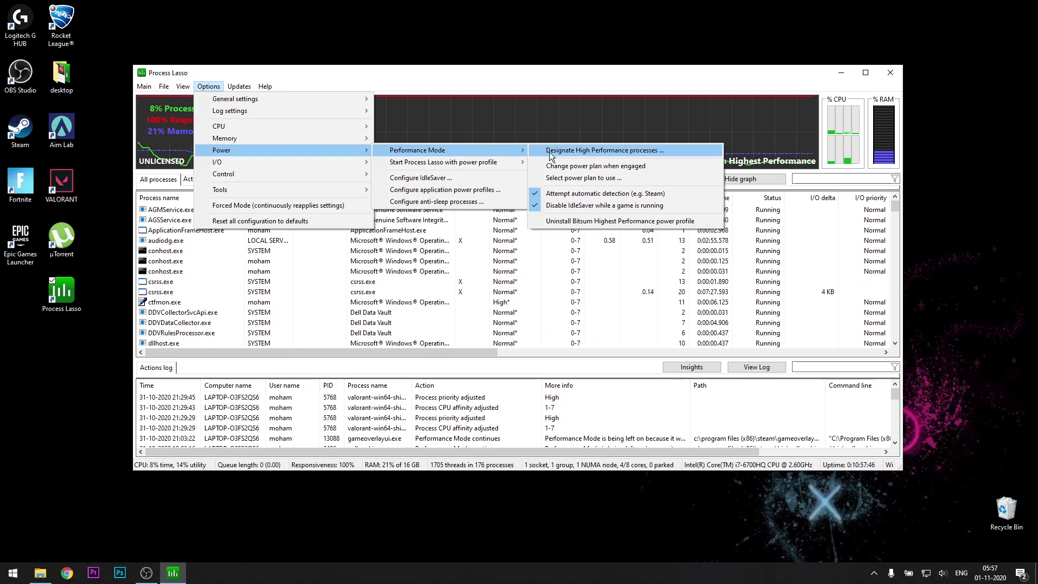
pyautogui.click(592, 178)
pyautogui.click(552, 269)
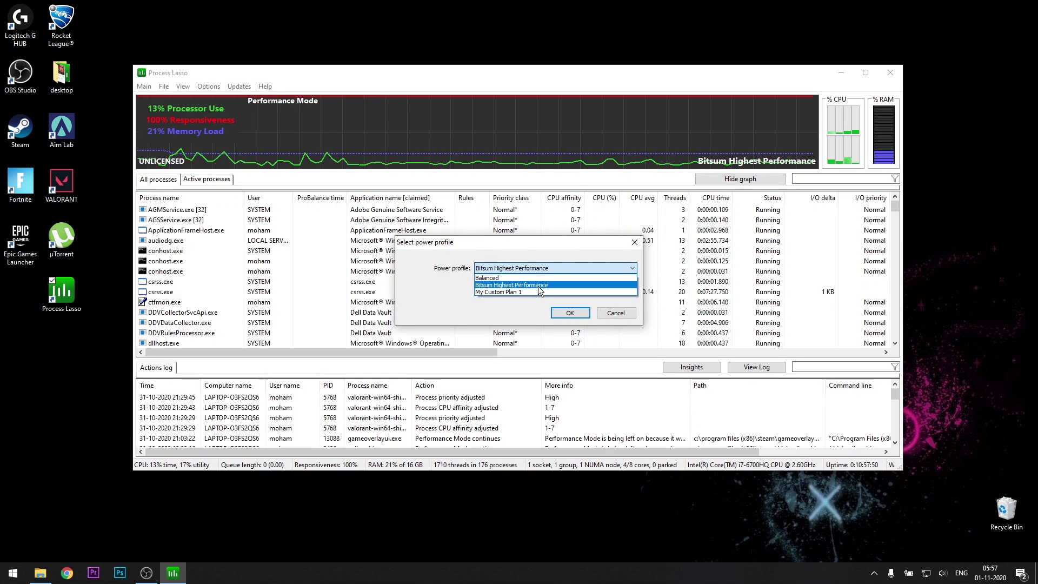
pyautogui.click(539, 286)
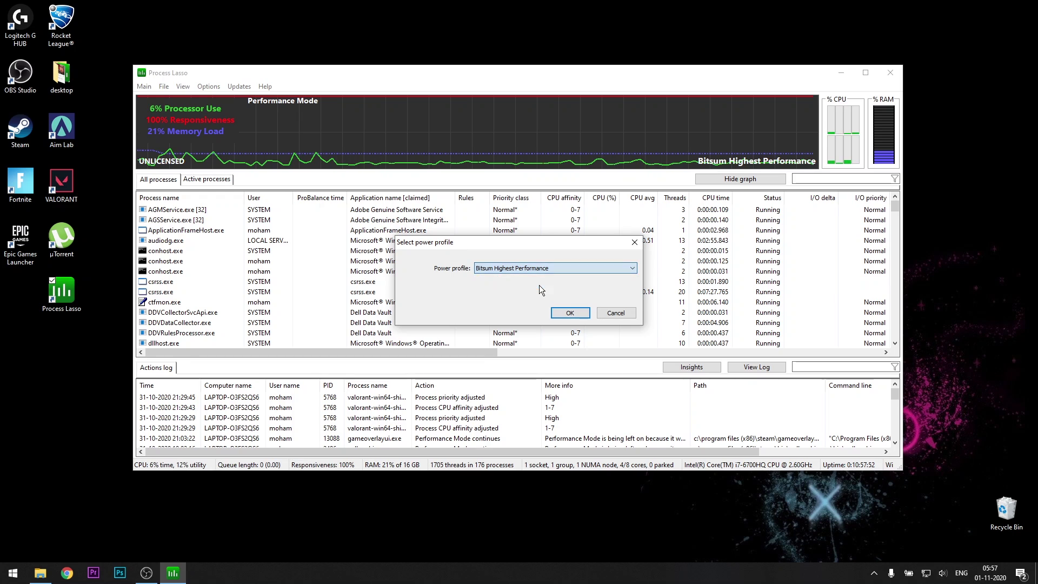
pyautogui.click(570, 313)
# - Review the Options > Power > Performance Mode and startup power profile settings
pyautogui.click(215, 88)
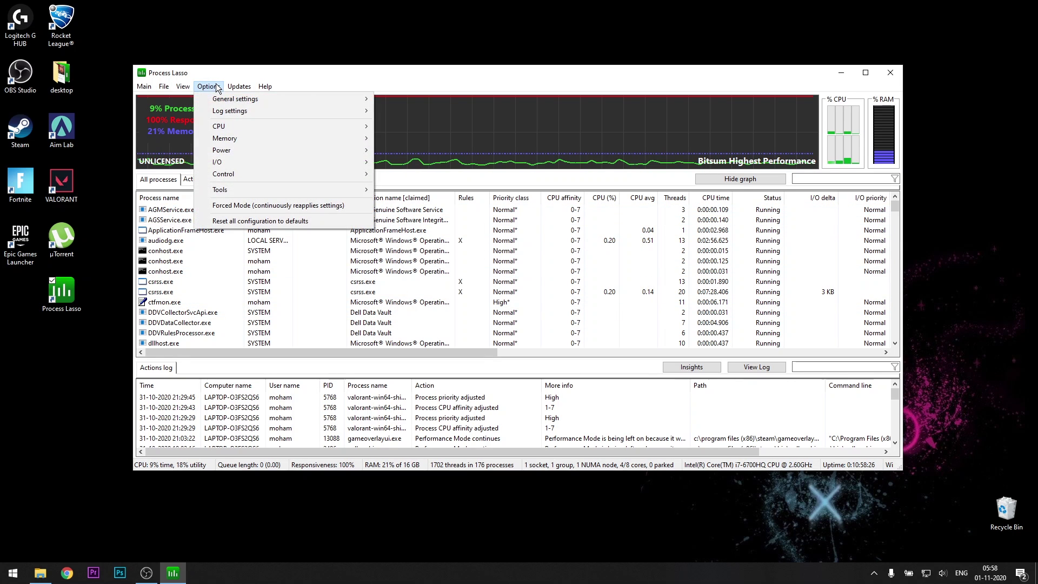
pyautogui.moveTo(281, 152)
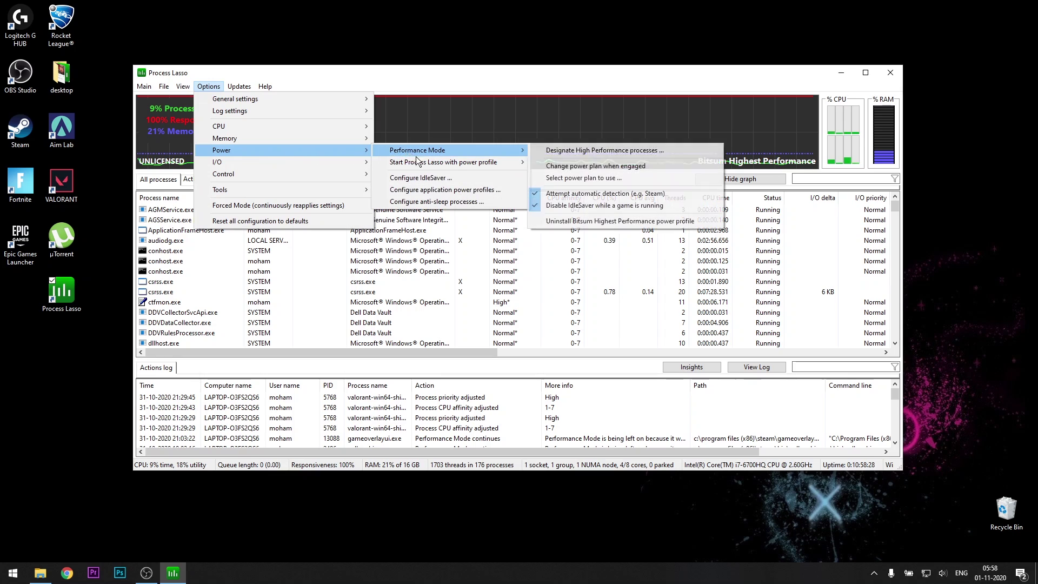
pyautogui.moveTo(453, 165)
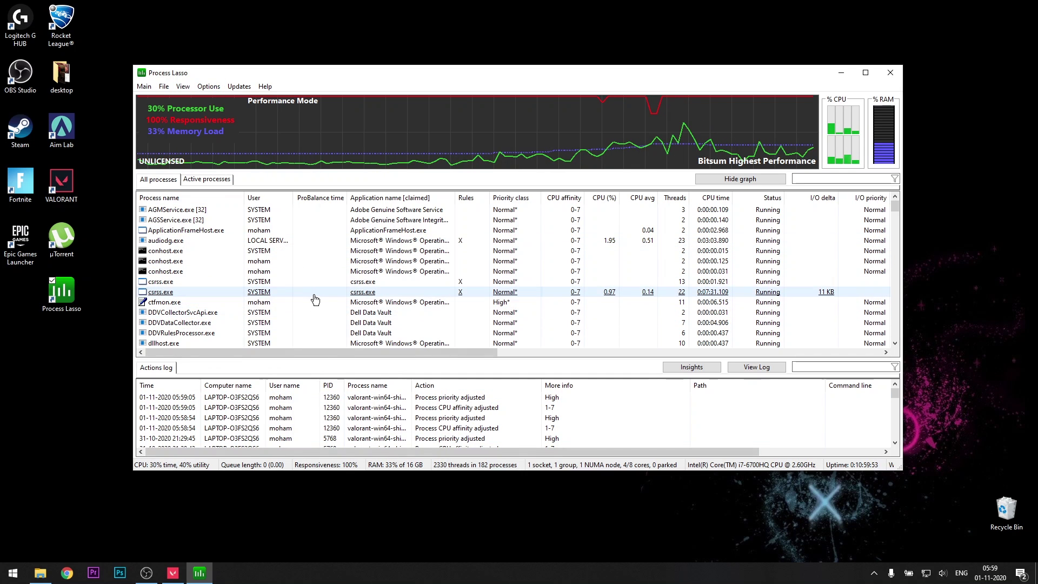
# - Select VALORANT-Win64-Shipping.exe in All processes, showing High priority and CPU affinity 1-7
pyautogui.scroll(-15, 317, 295)
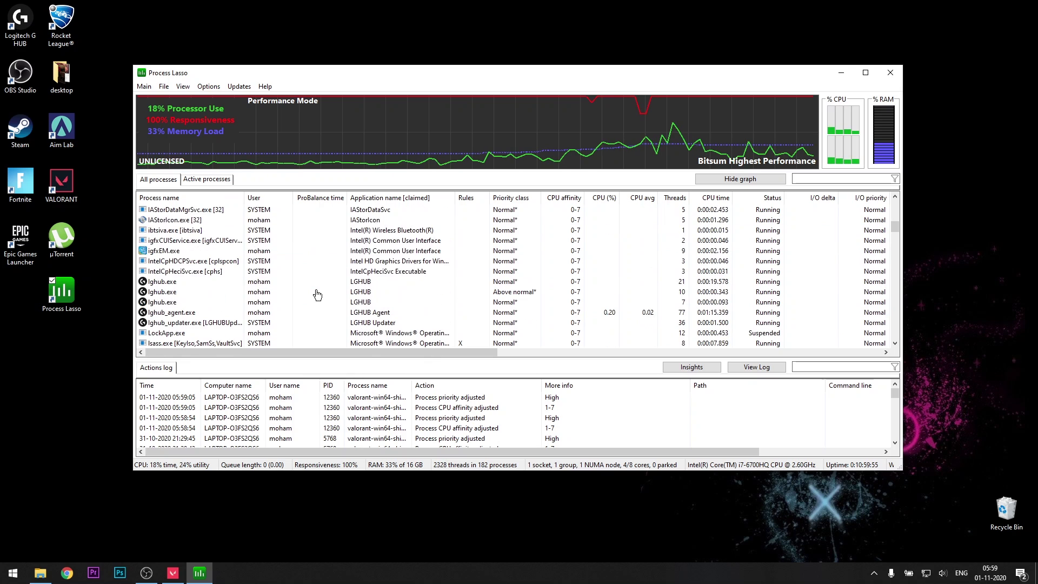
pyautogui.scroll(-15, 317, 294)
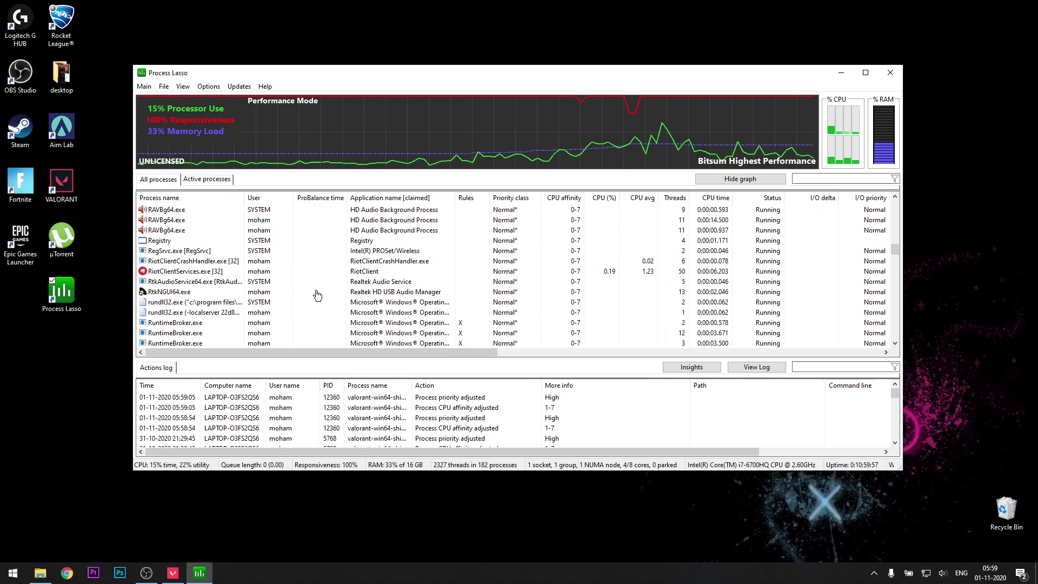
pyautogui.scroll(-15, 317, 295)
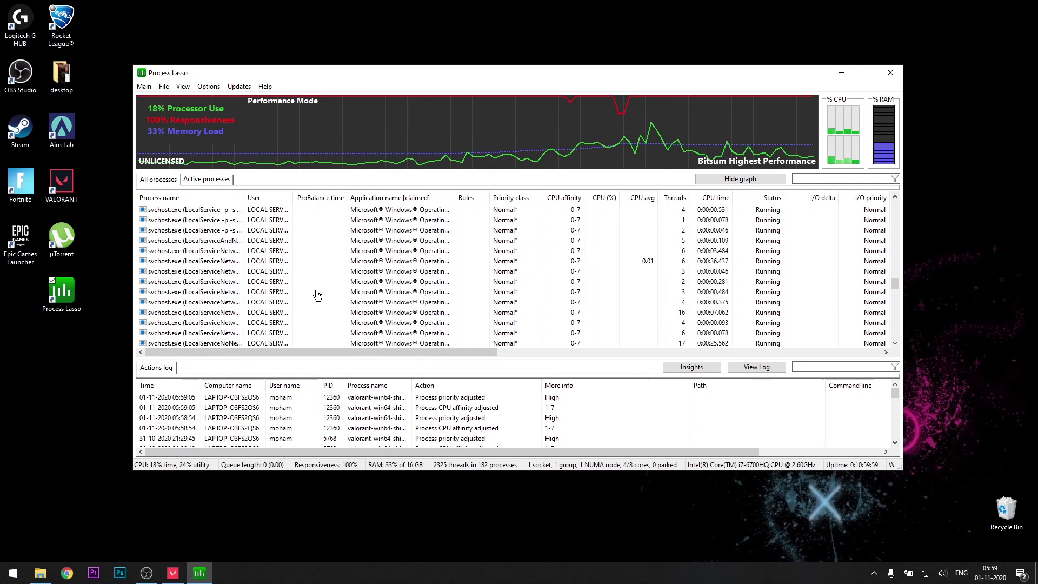
pyautogui.scroll(-15, 317, 295)
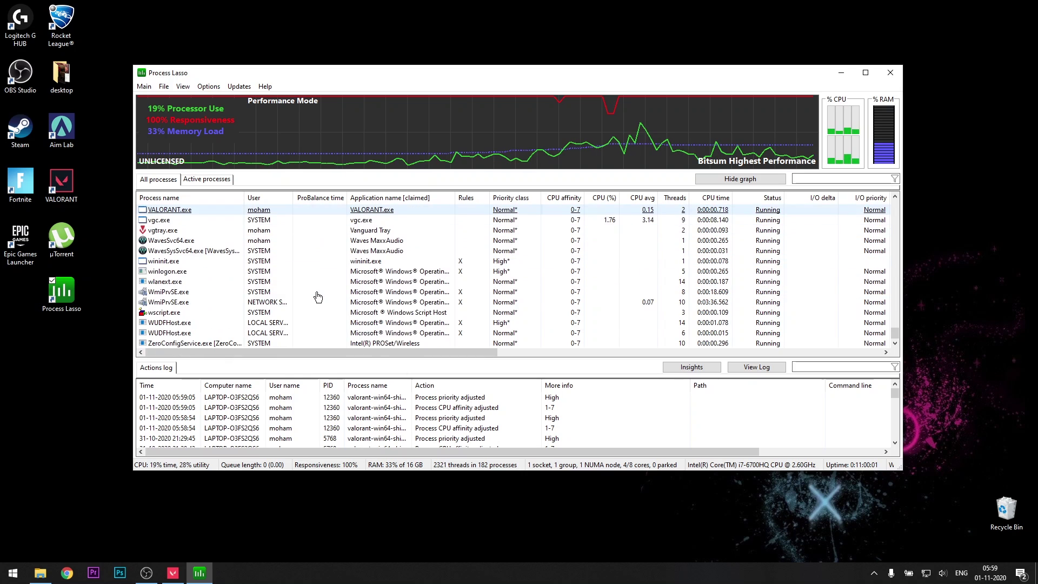
pyautogui.scroll(3, 317, 297)
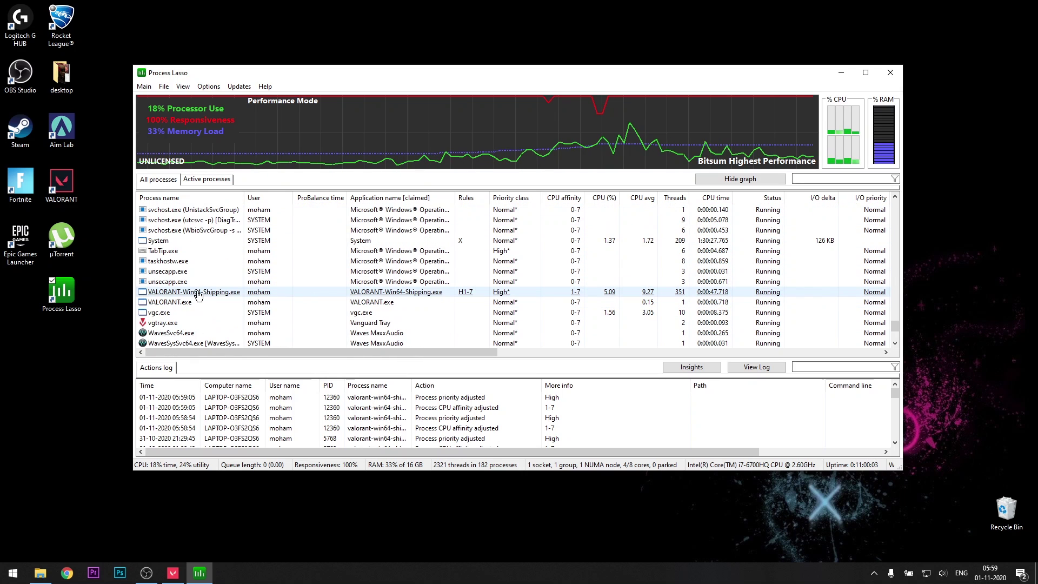
pyautogui.moveTo(186, 295)
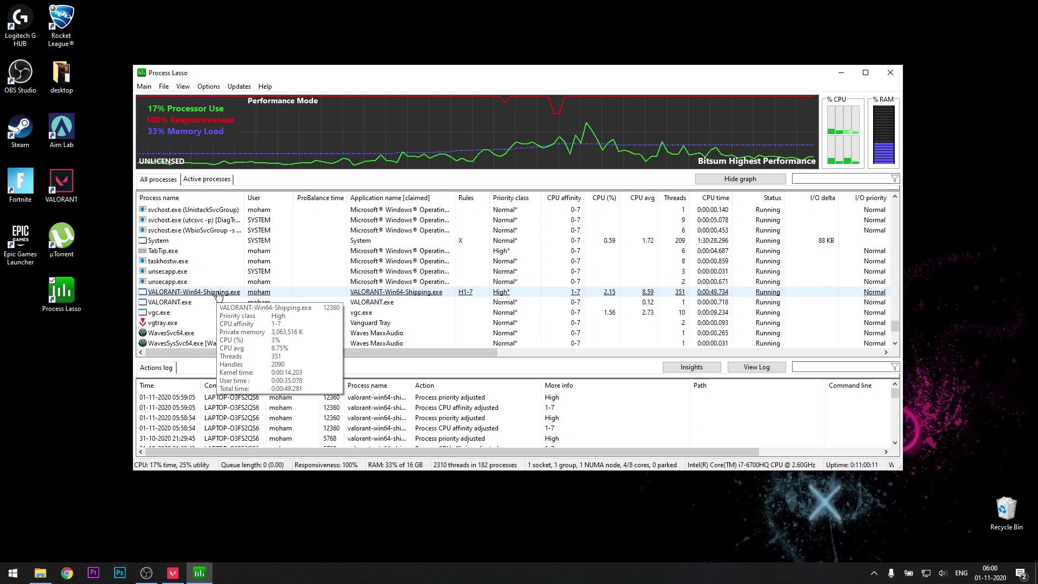
pyautogui.click(234, 296)
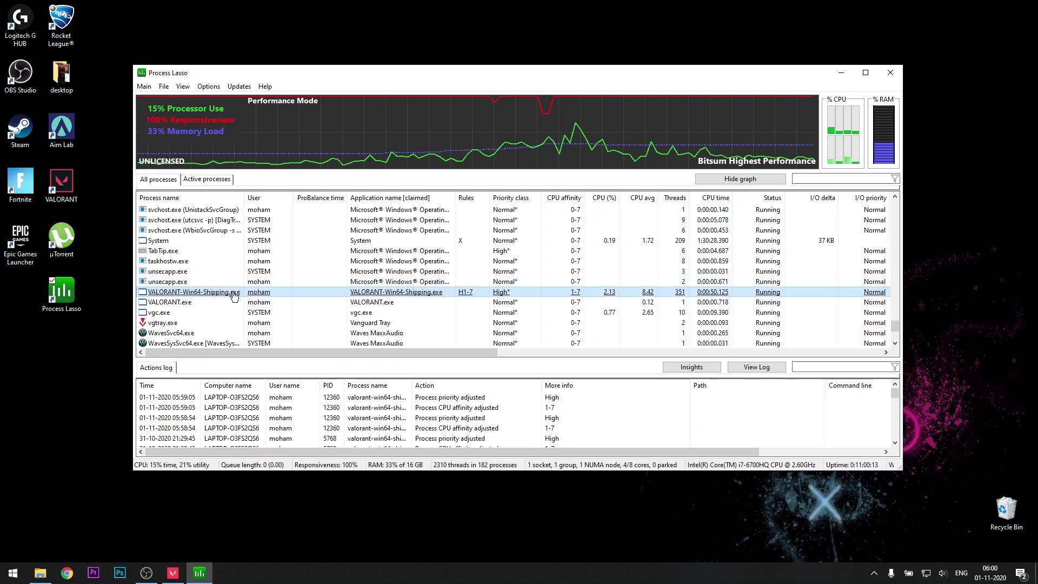
pyautogui.rightClick(234, 295)
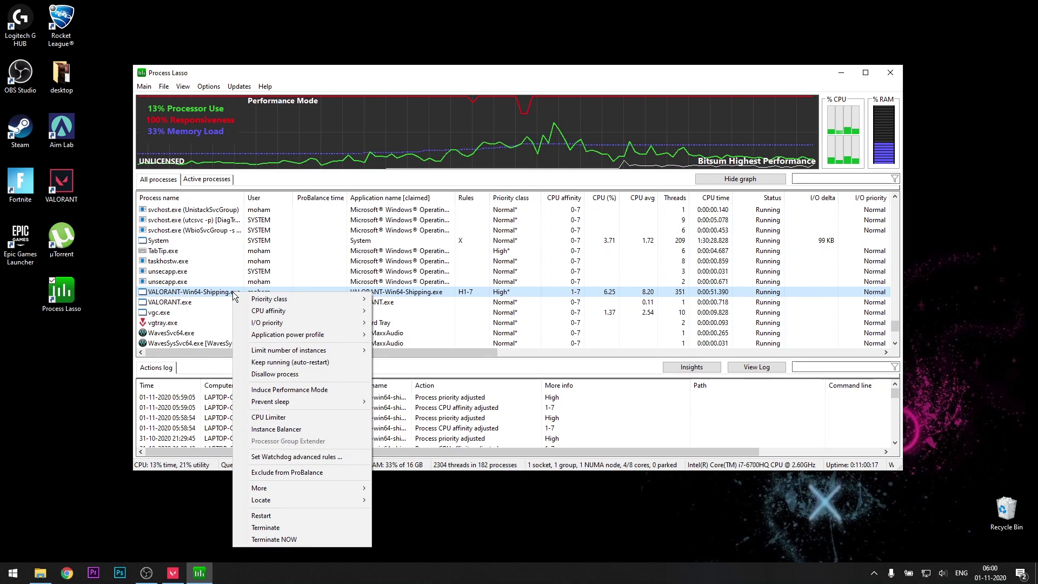
pyautogui.moveTo(330, 312)
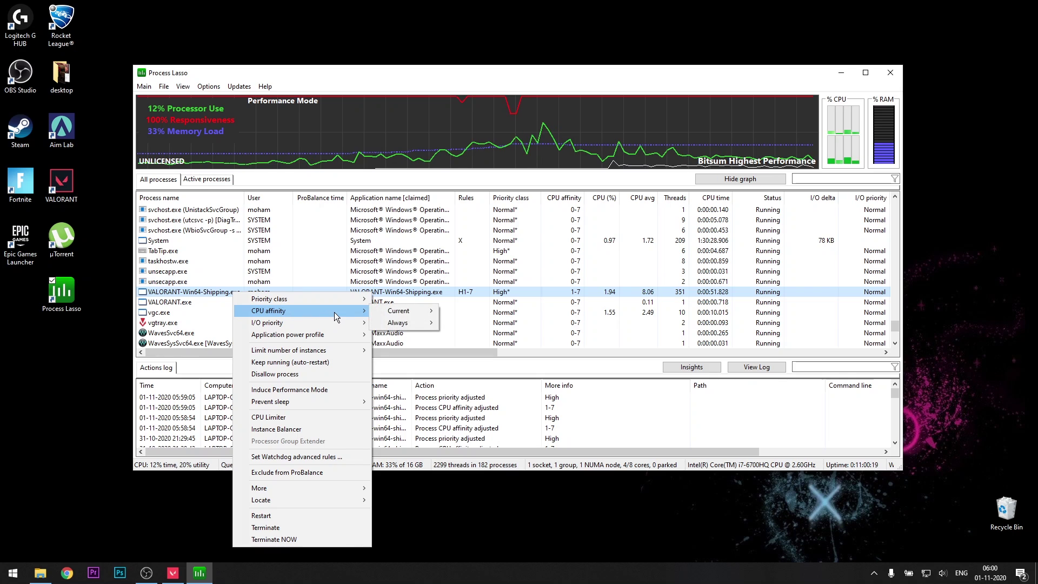
pyautogui.moveTo(414, 323)
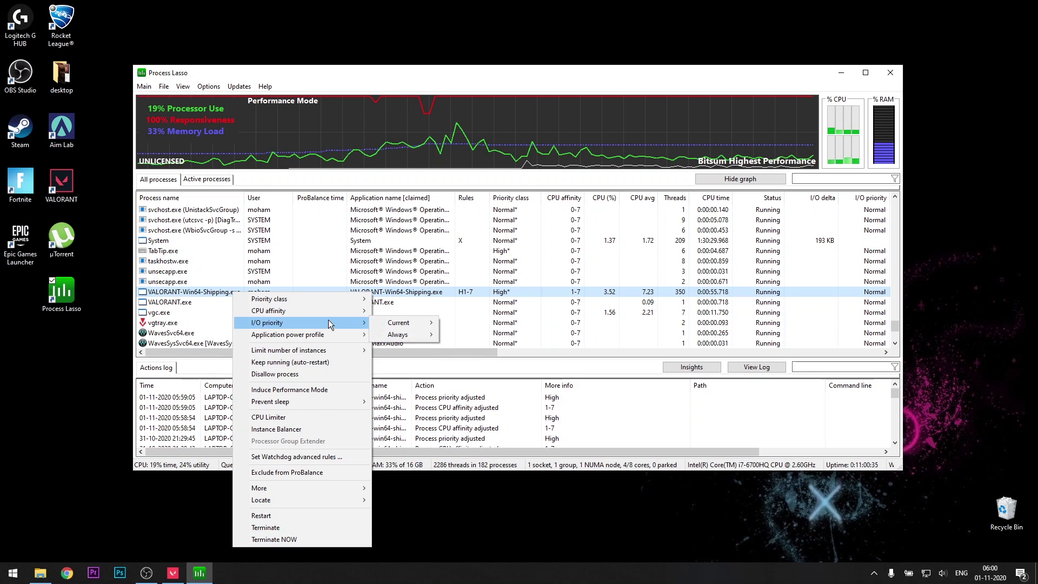
# - Check that the Valorant process's Priority class > Always setting is High
pyautogui.click(209, 291)
pyautogui.rightClick(209, 293)
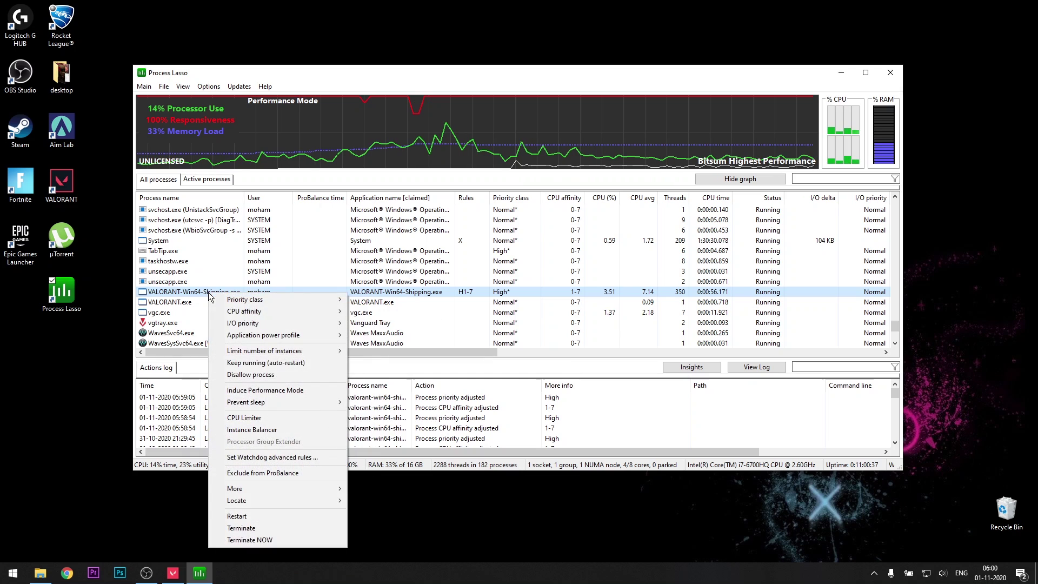
pyautogui.moveTo(278, 300)
pyautogui.moveTo(379, 313)
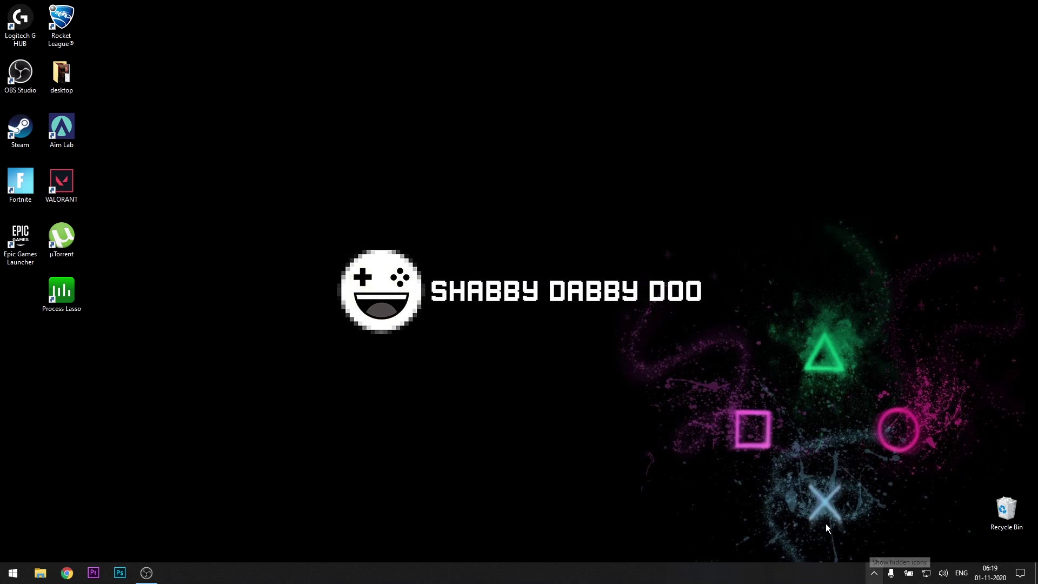
pyautogui.click(874, 573)
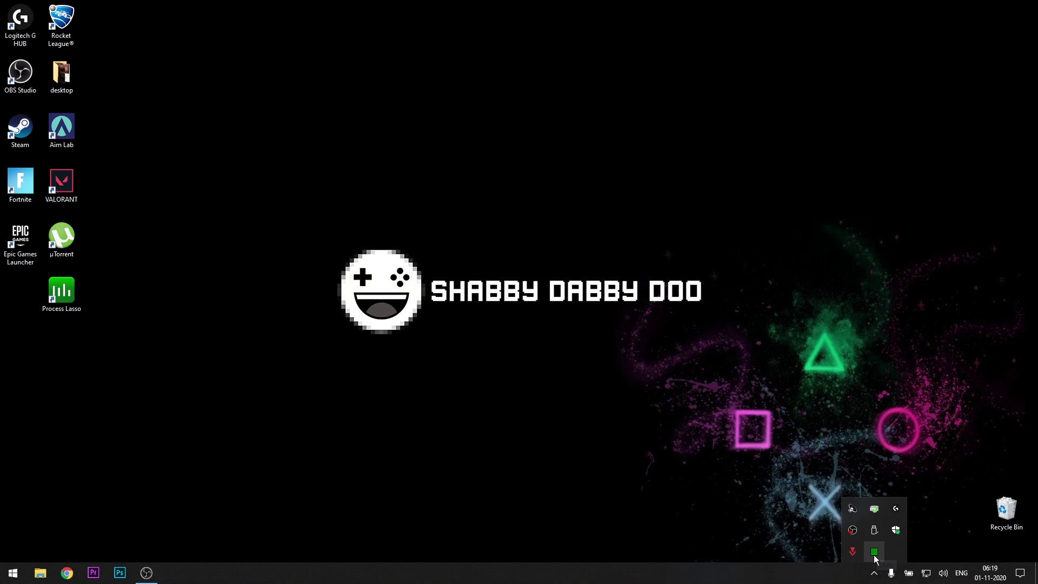
pyautogui.moveTo(875, 558)
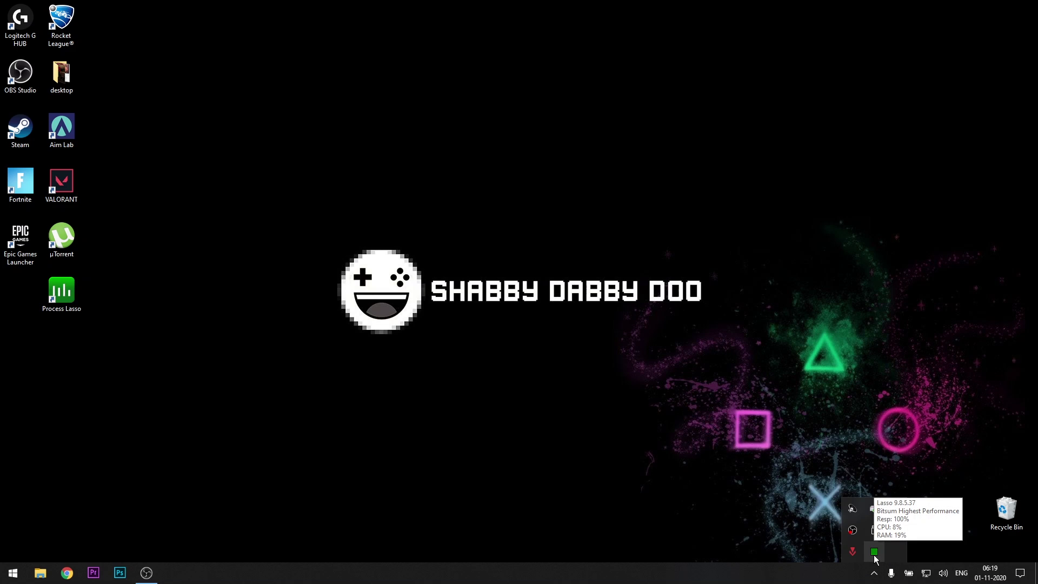
pyautogui.rightClick(556, 397)
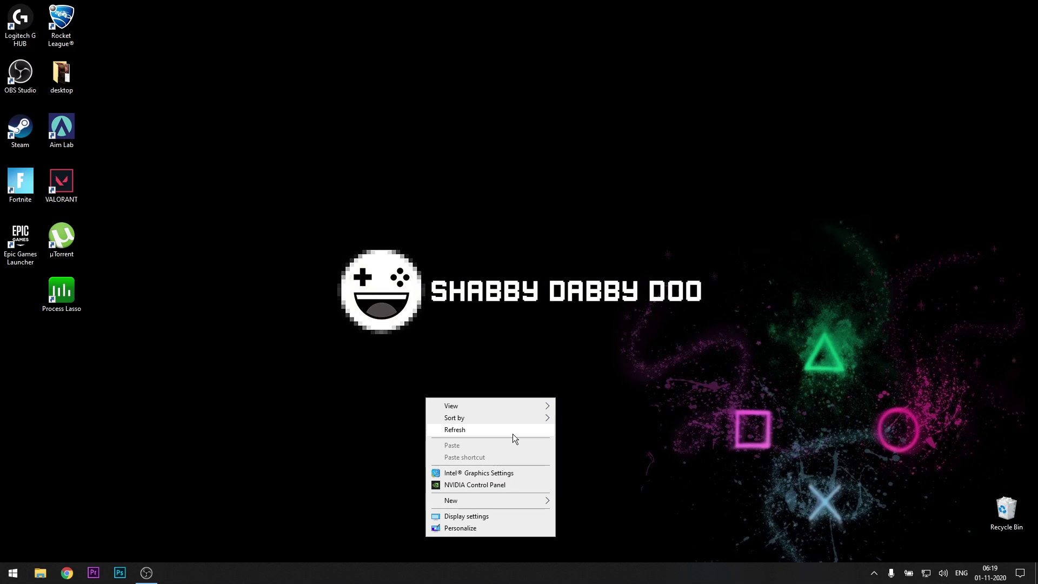
pyautogui.click(513, 432)
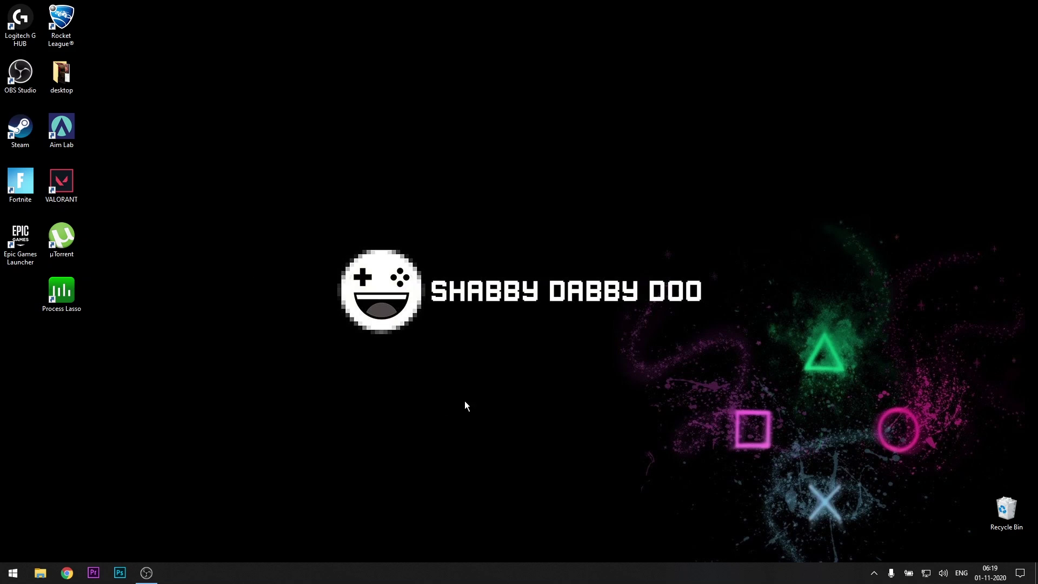